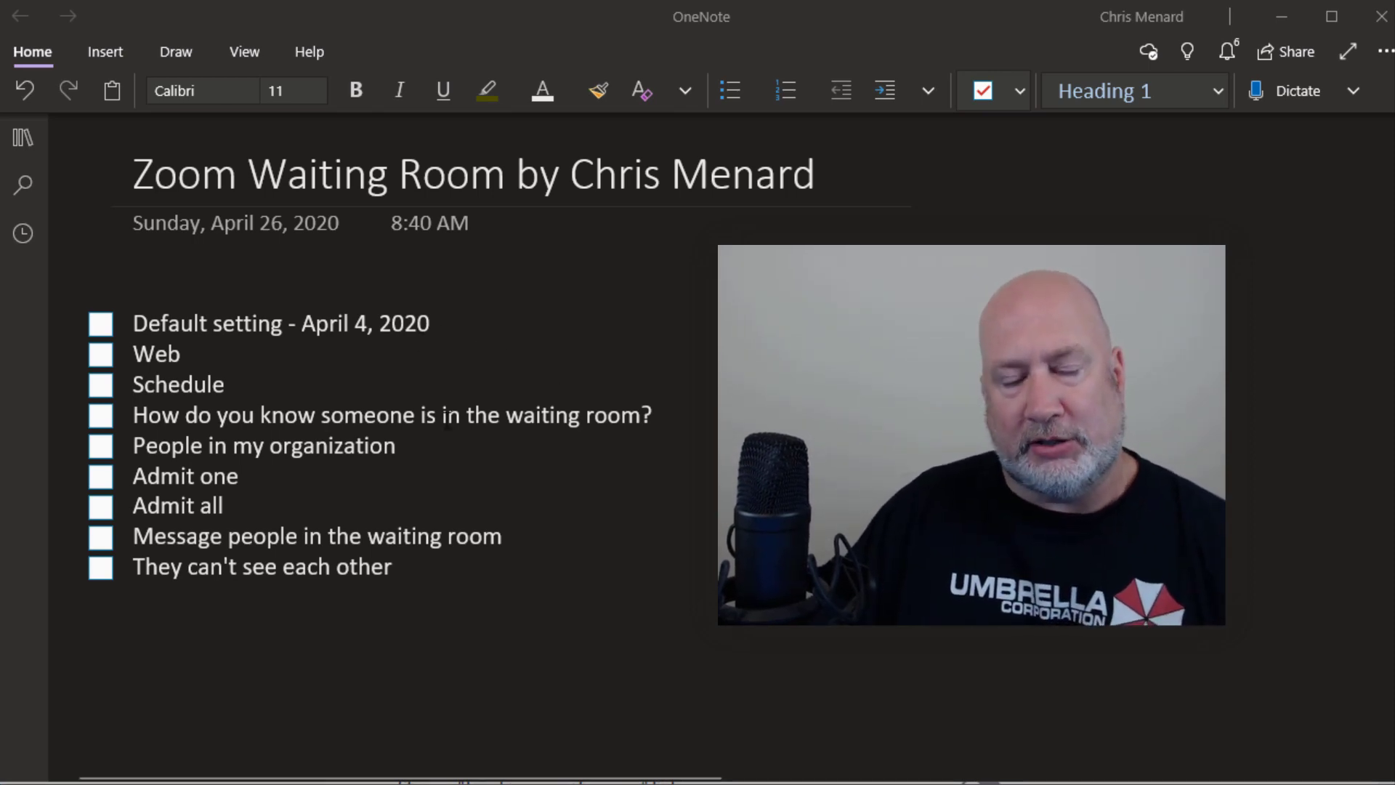
Switch to the Zoom web settings in Chrome and find the Waiting room setting by searching the page for "waiting".
key(alt+Tab)
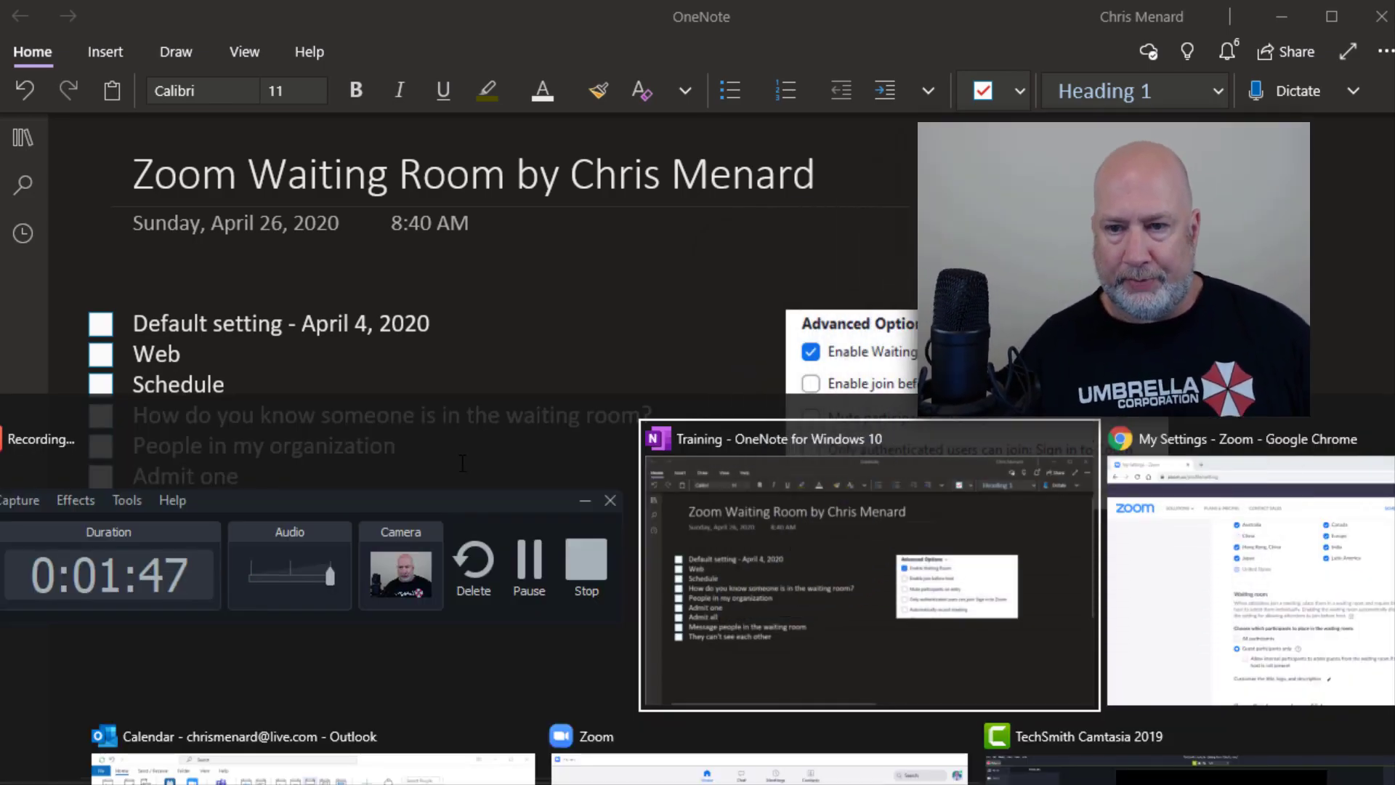
scroll(862, 300, up, 20)
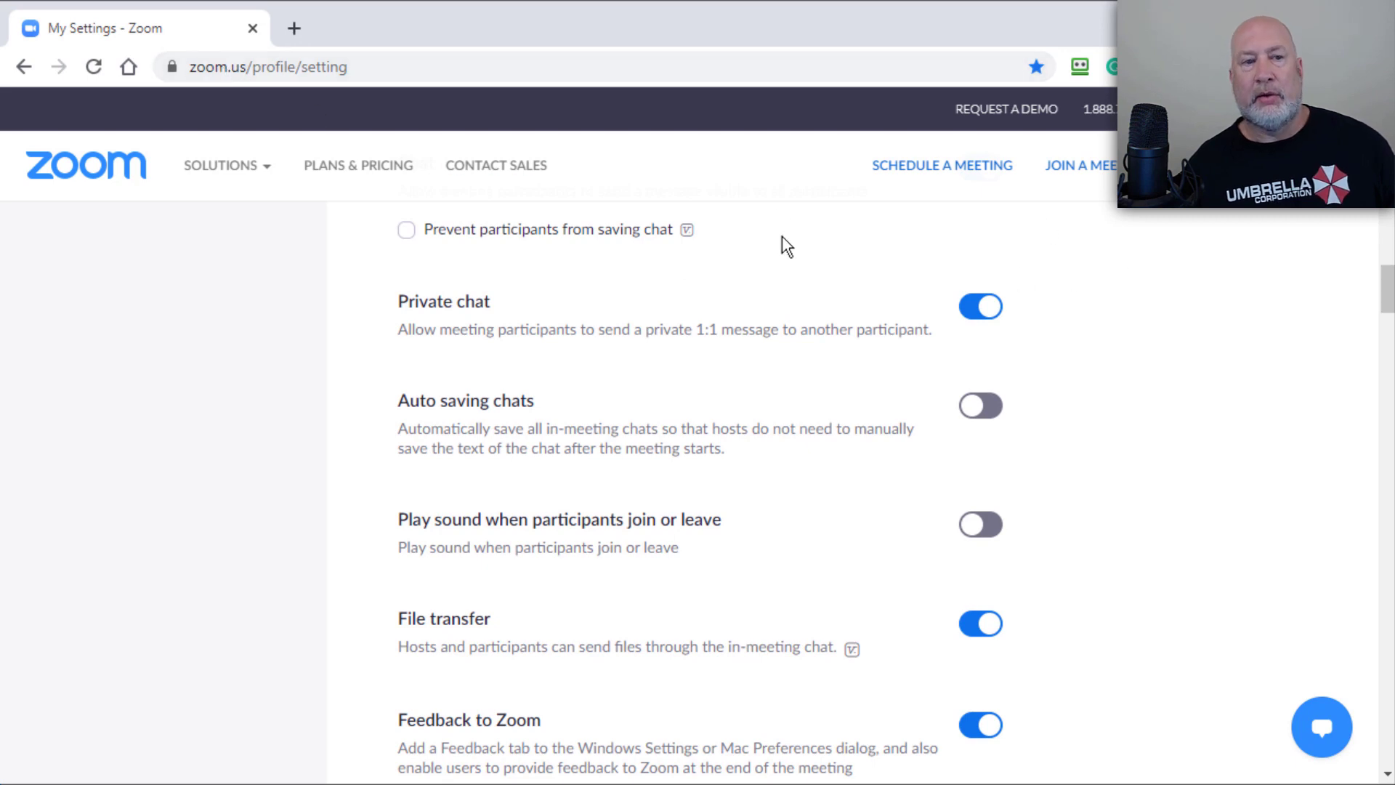
scroll(564, 314, up, 10)
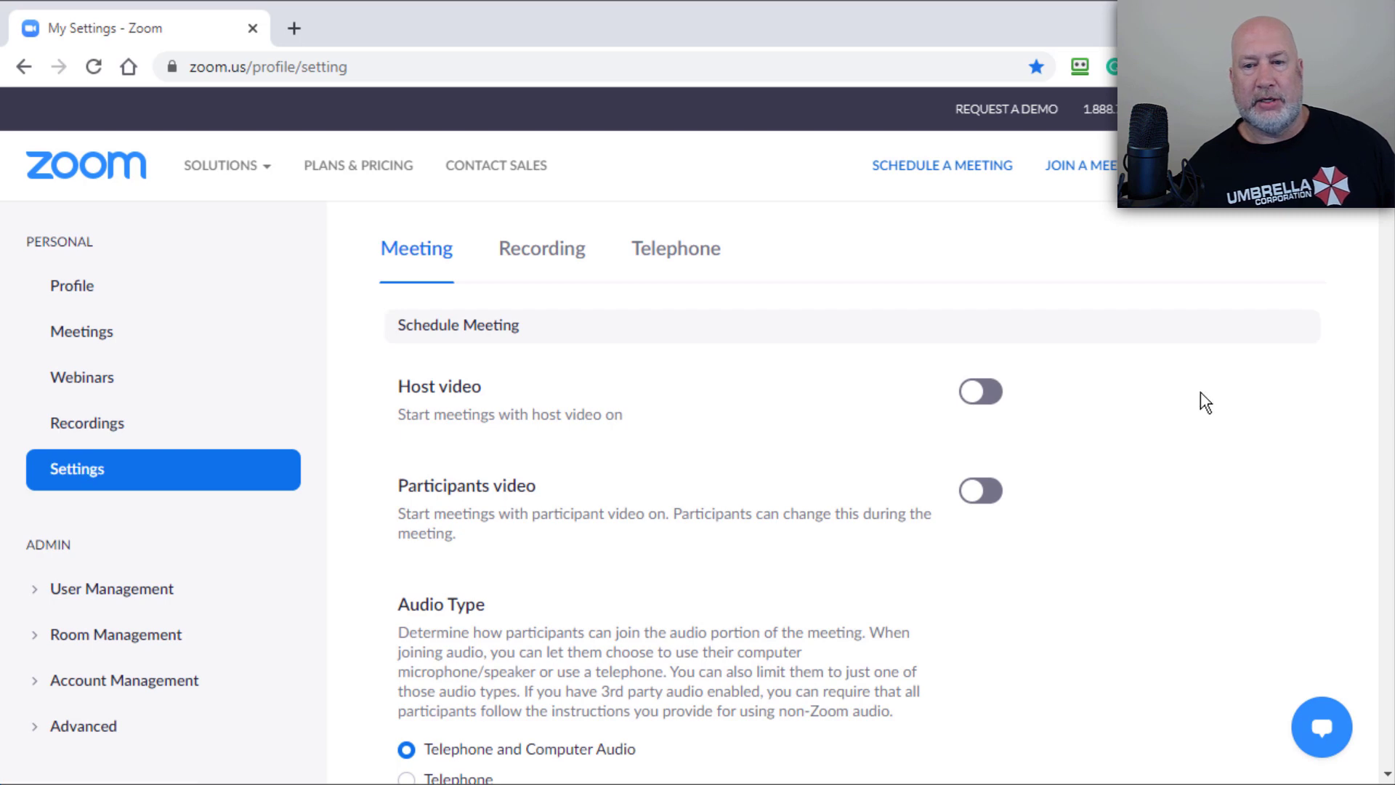
key(ctrl+f)
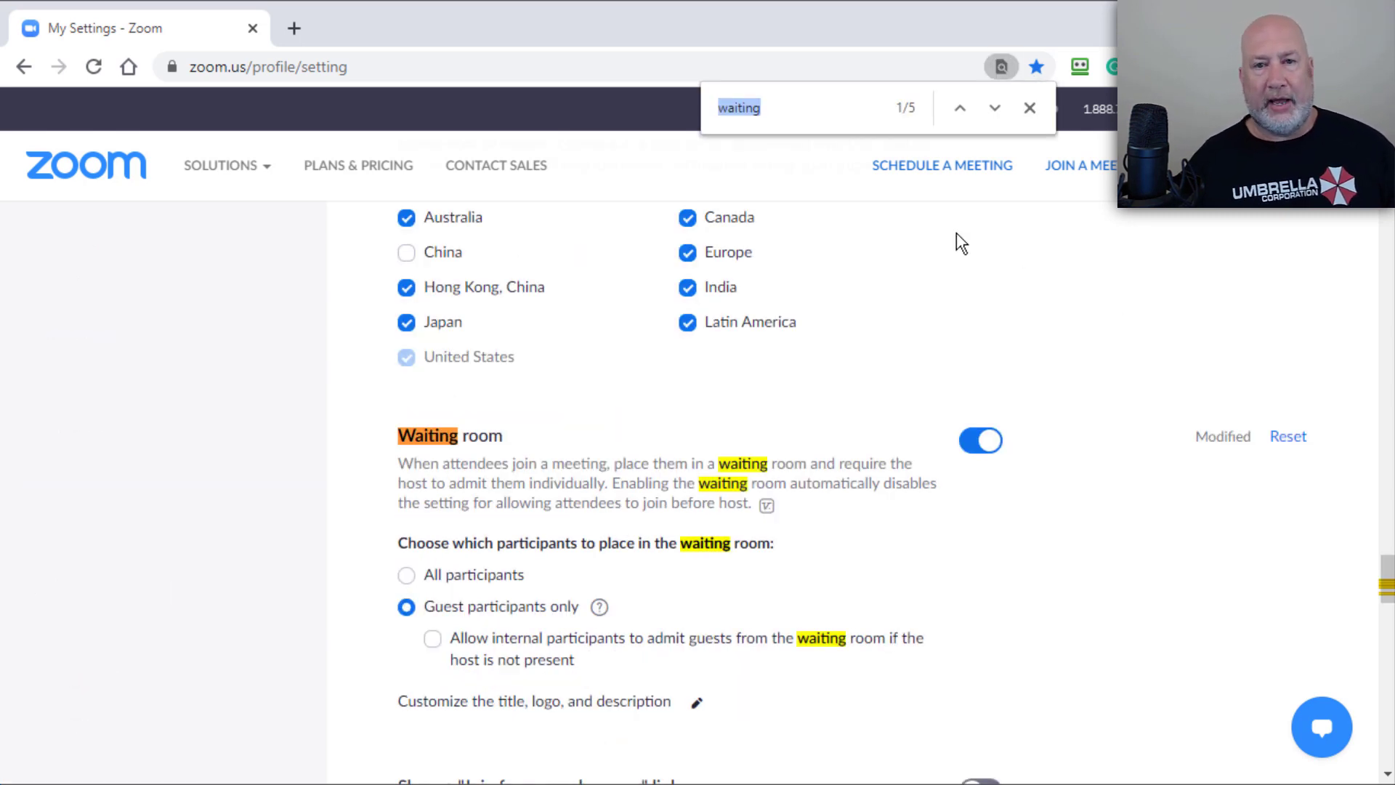
Close the page search and reset the Waiting room setting to its higher-level value.
click(1145, 423)
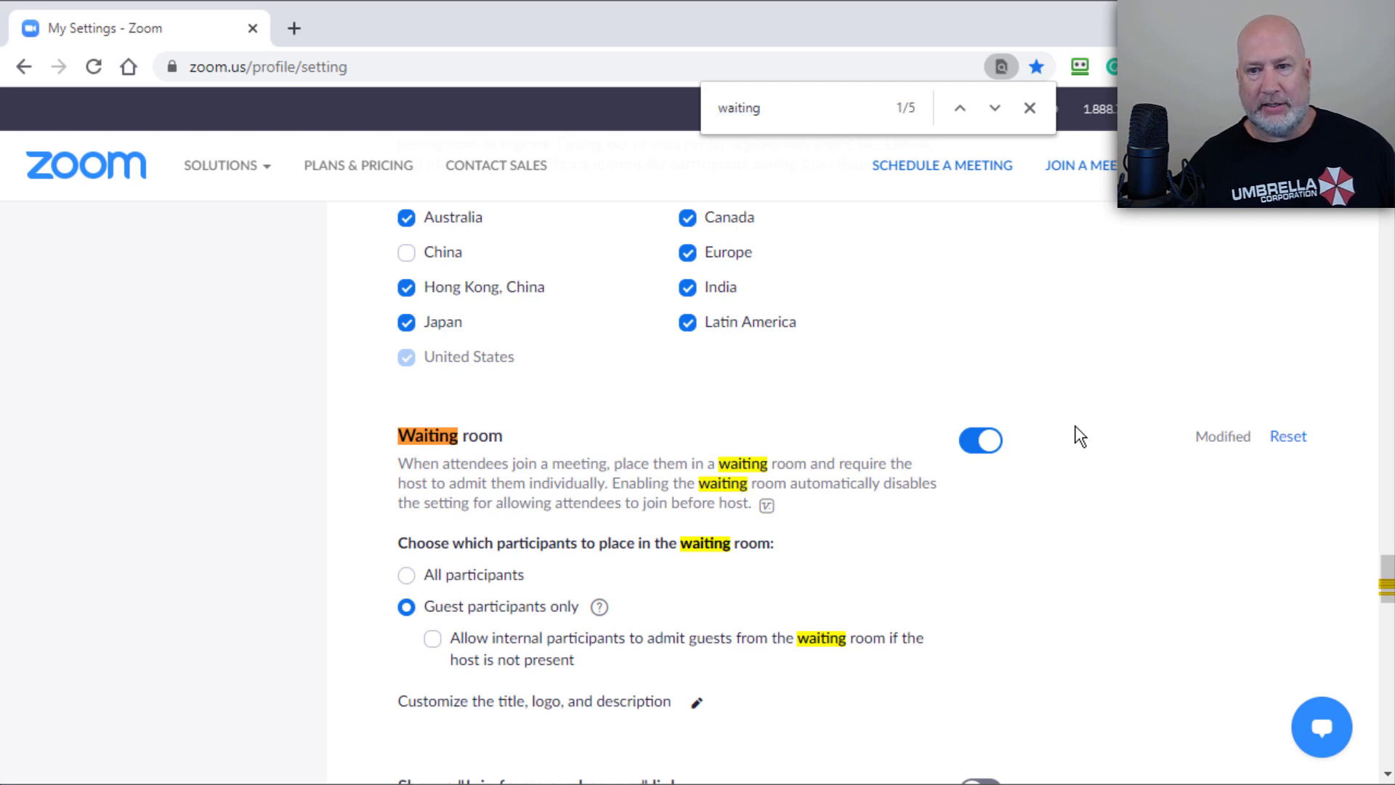
click(1029, 109)
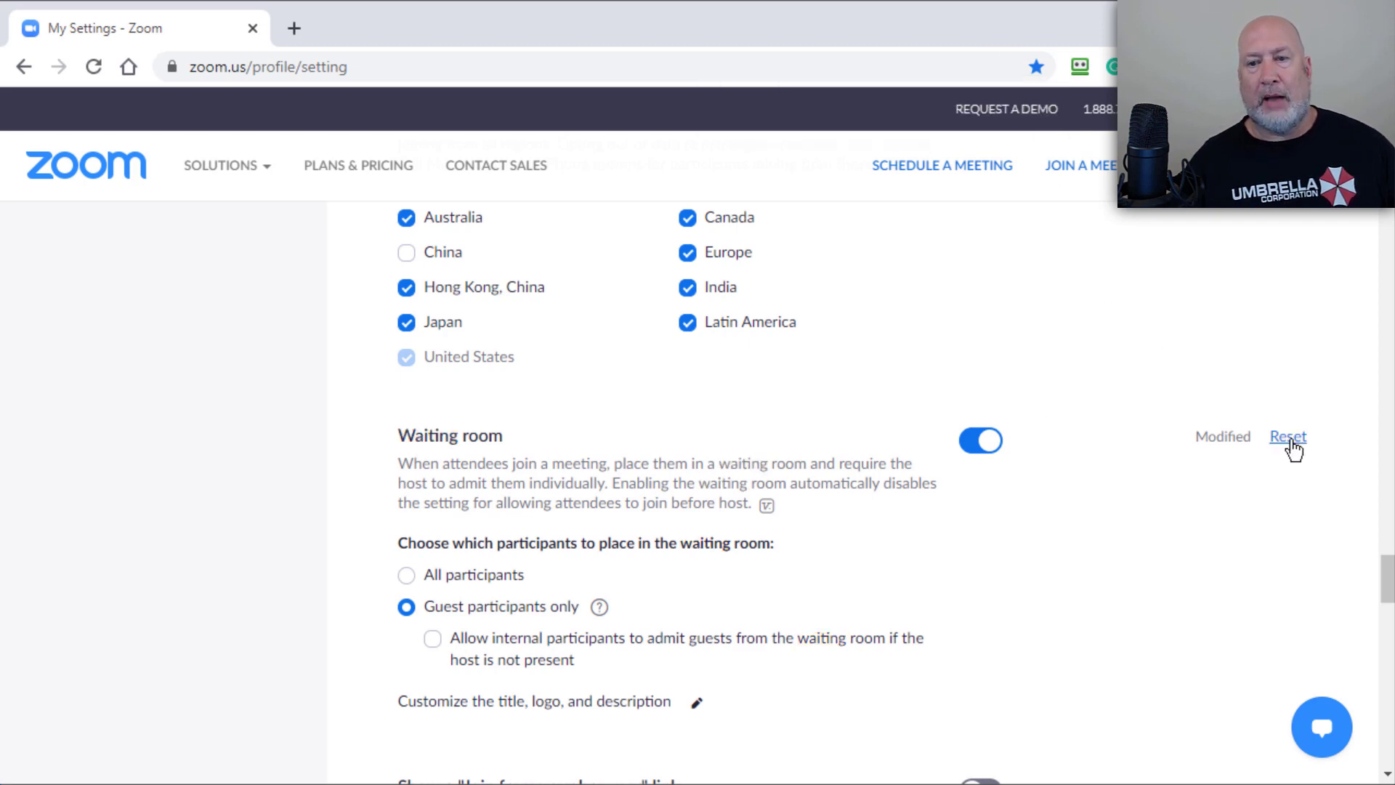
click(1289, 440)
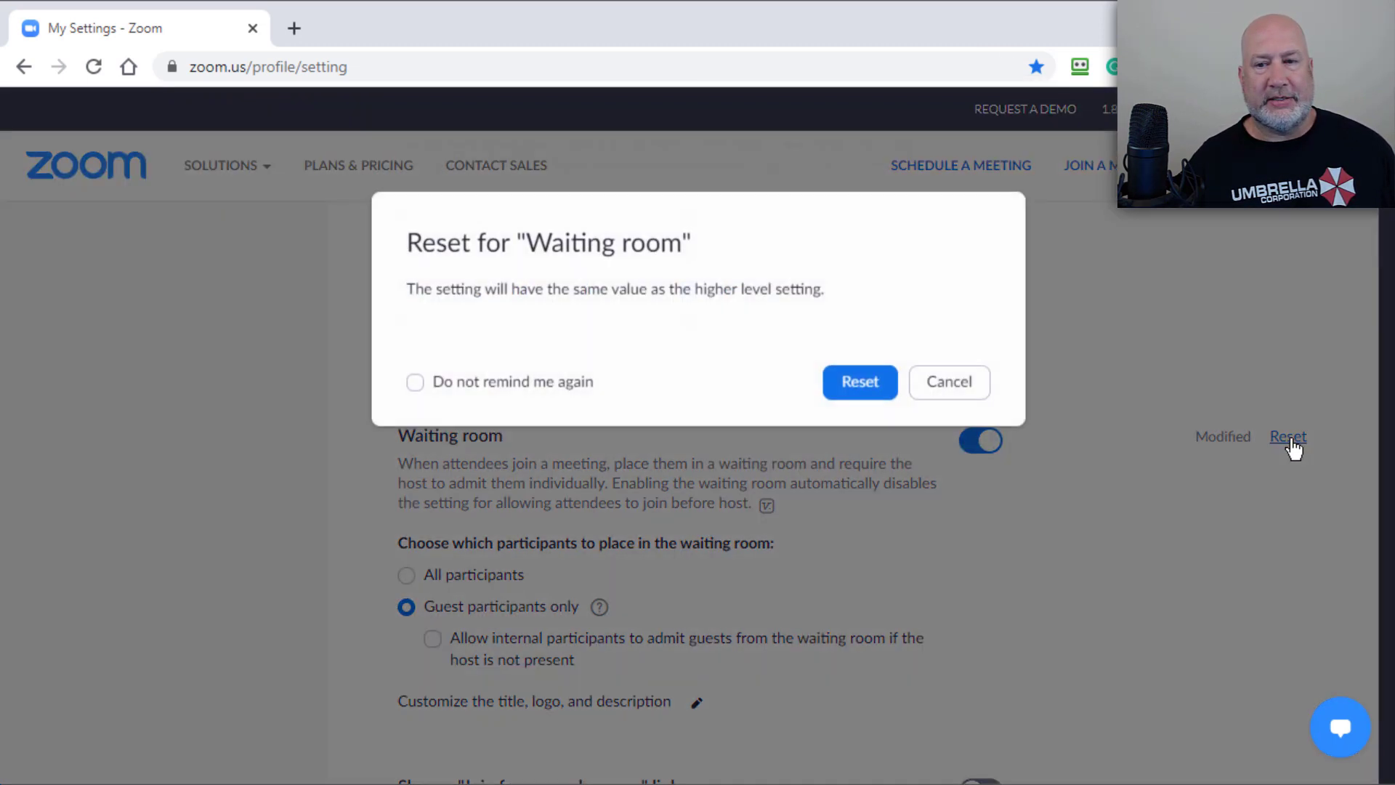
click(882, 385)
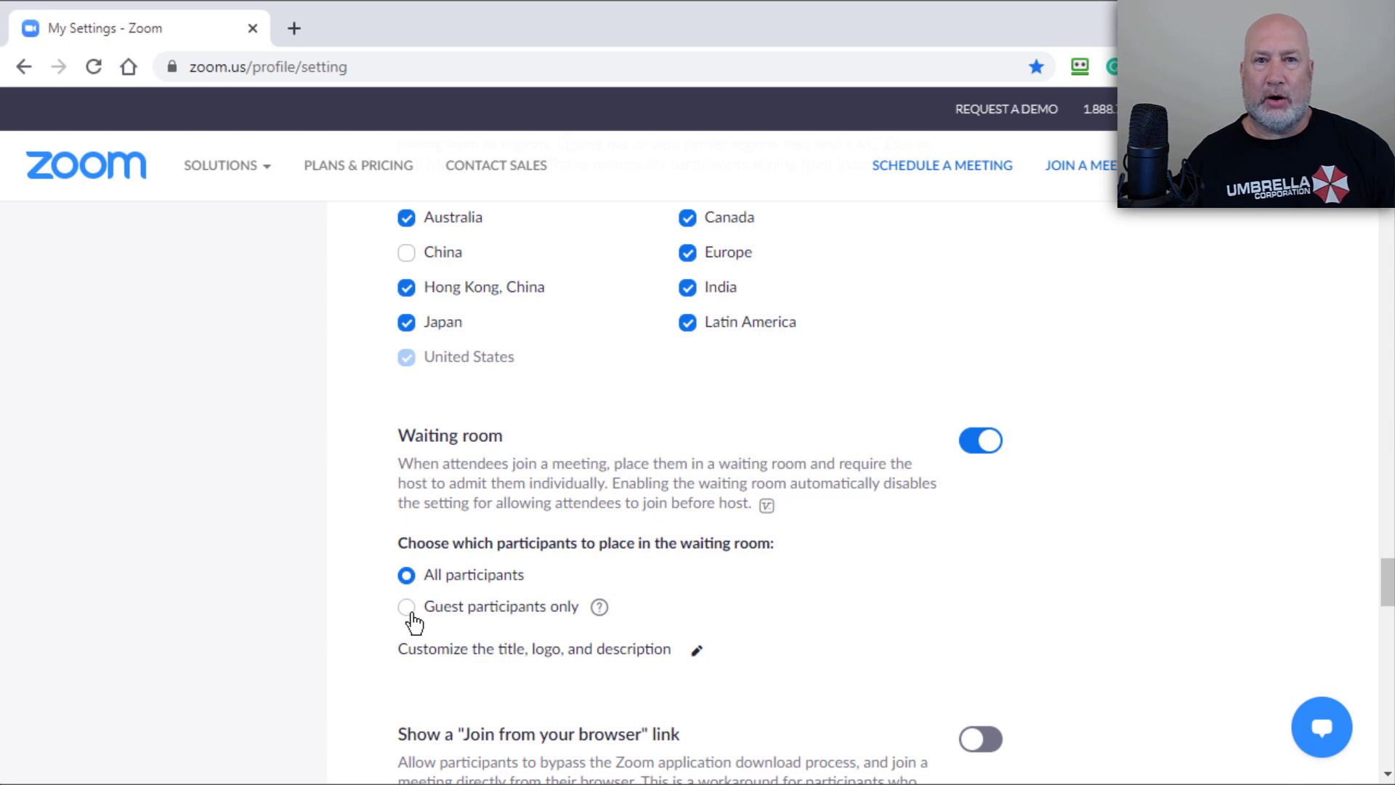
Try Guest participants only for the waiting room, read its explanation, and return the choice to All participants.
click(407, 607)
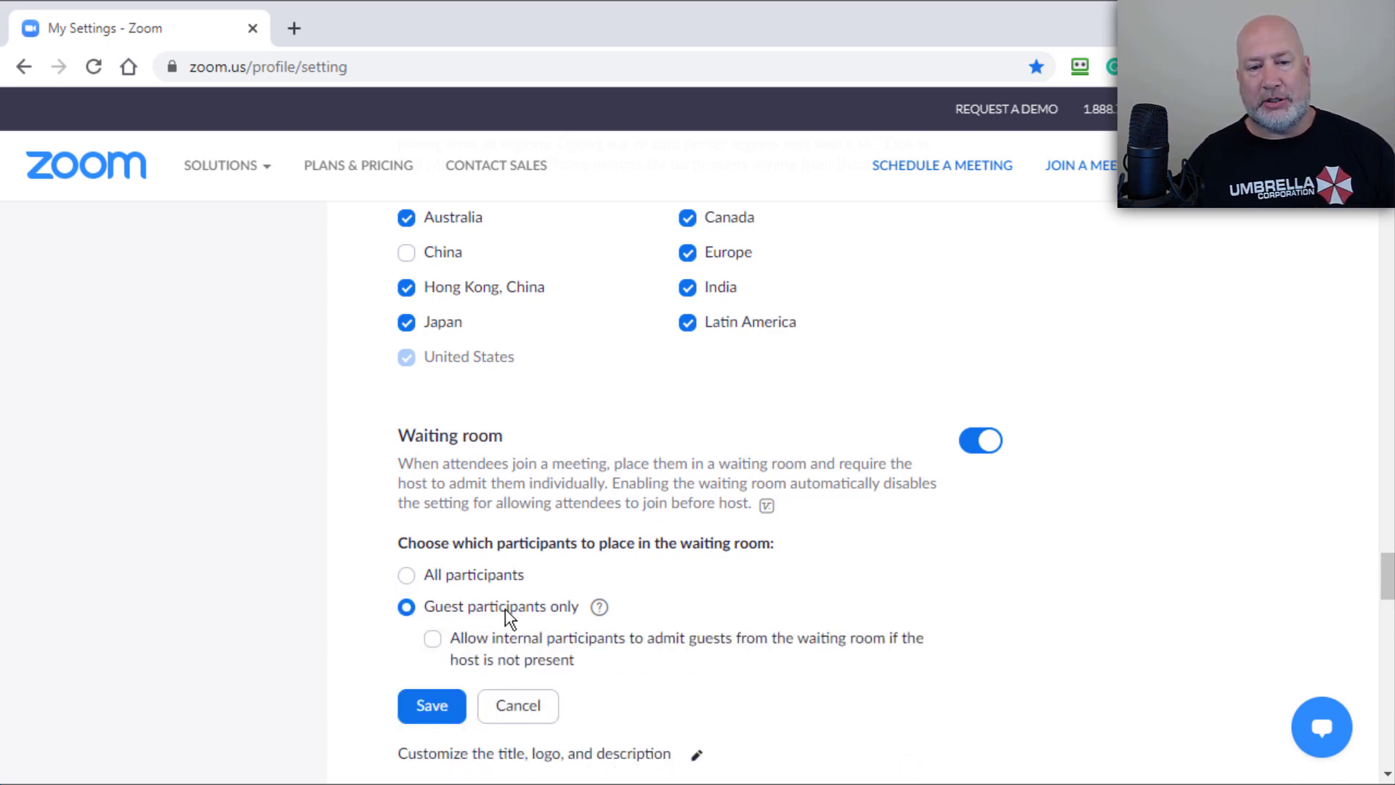
mouse_move(599, 617)
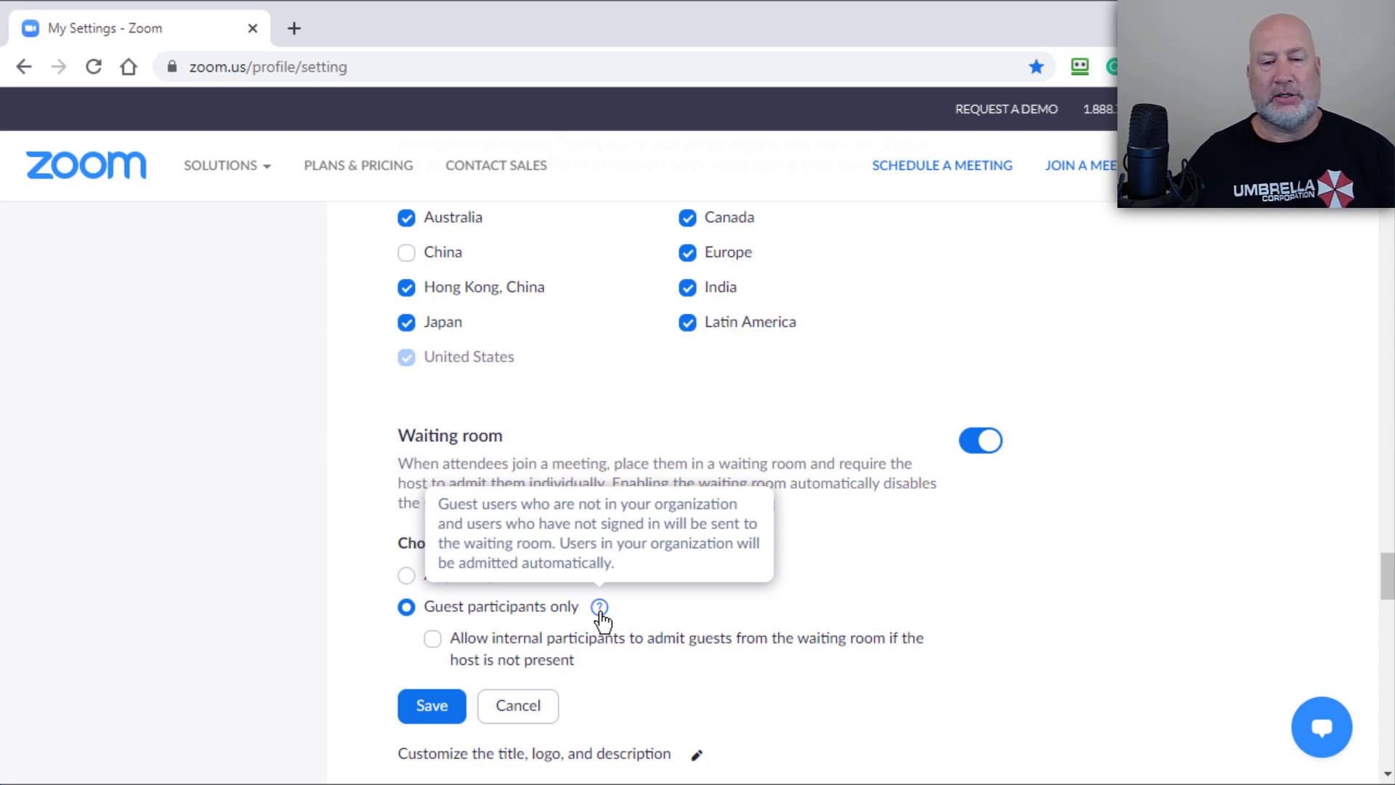
click(461, 583)
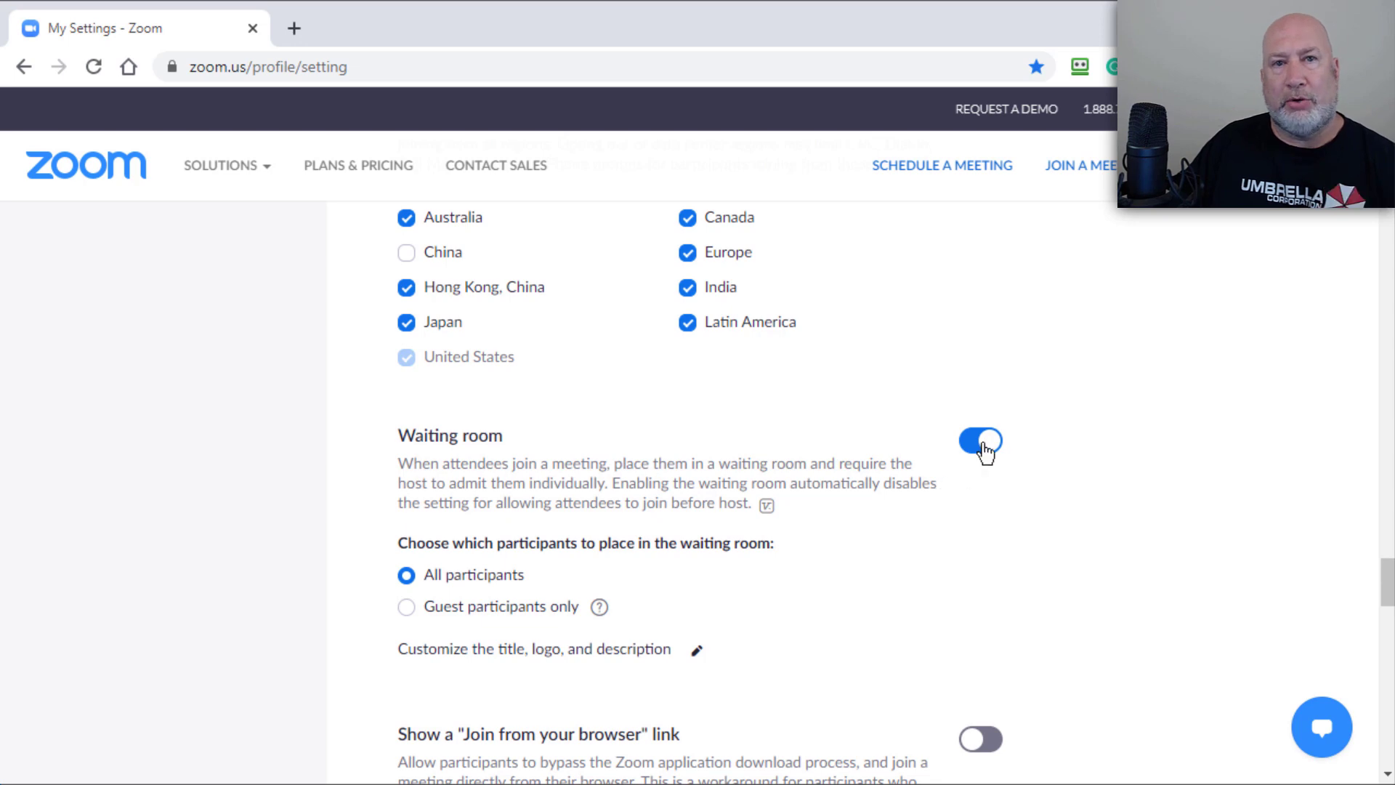
mouse_move(1235, 165)
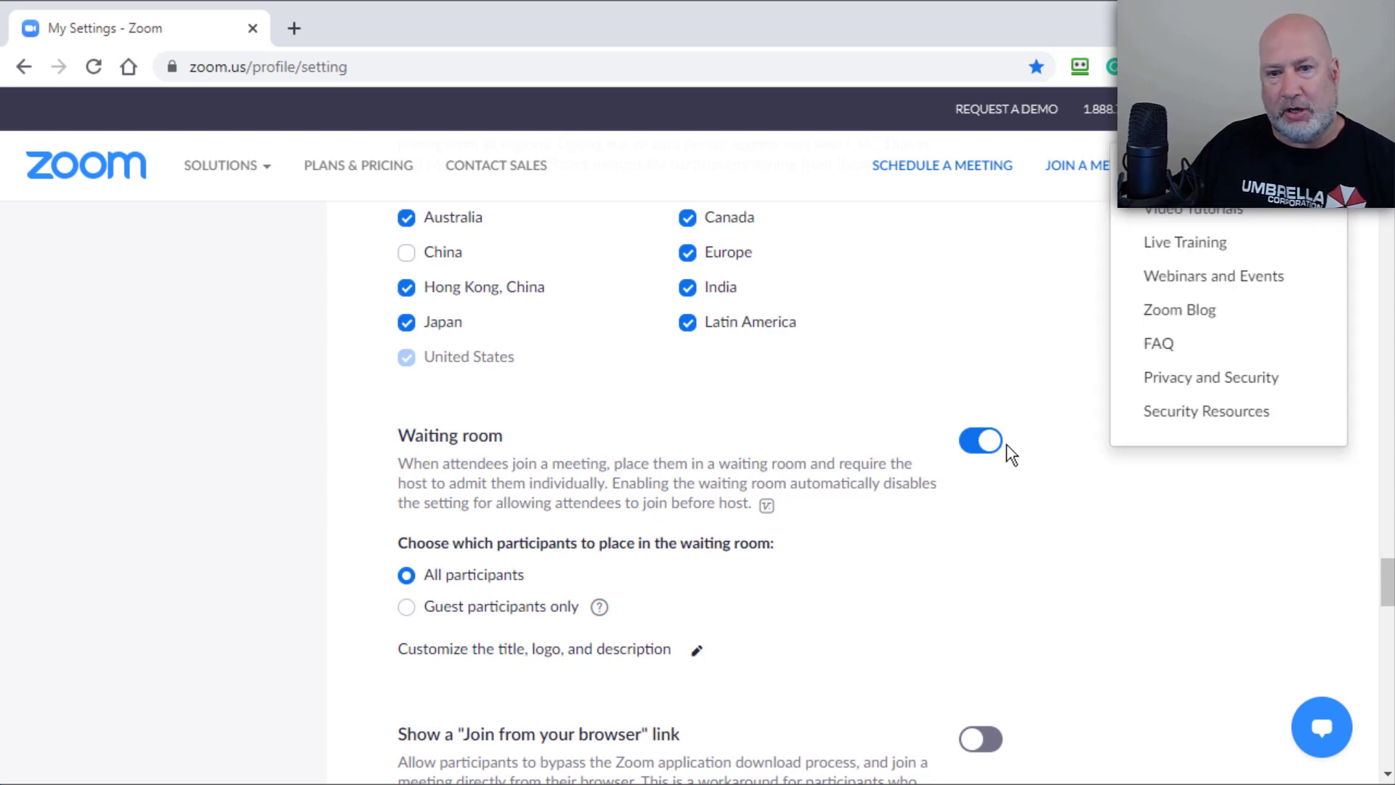
Switch to the Zoom desktop app and reposition its window.
key(alt+Tab)
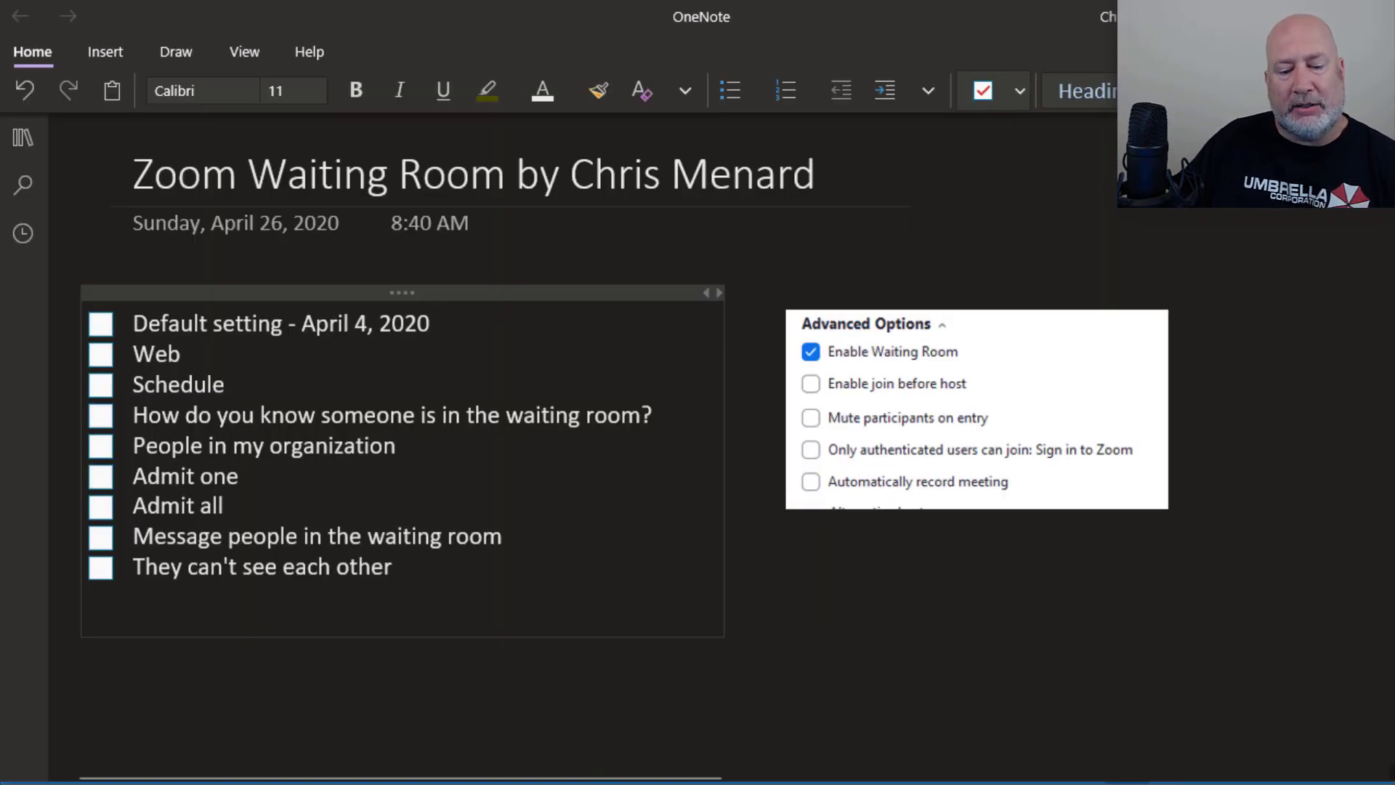
key(alt+Tab)
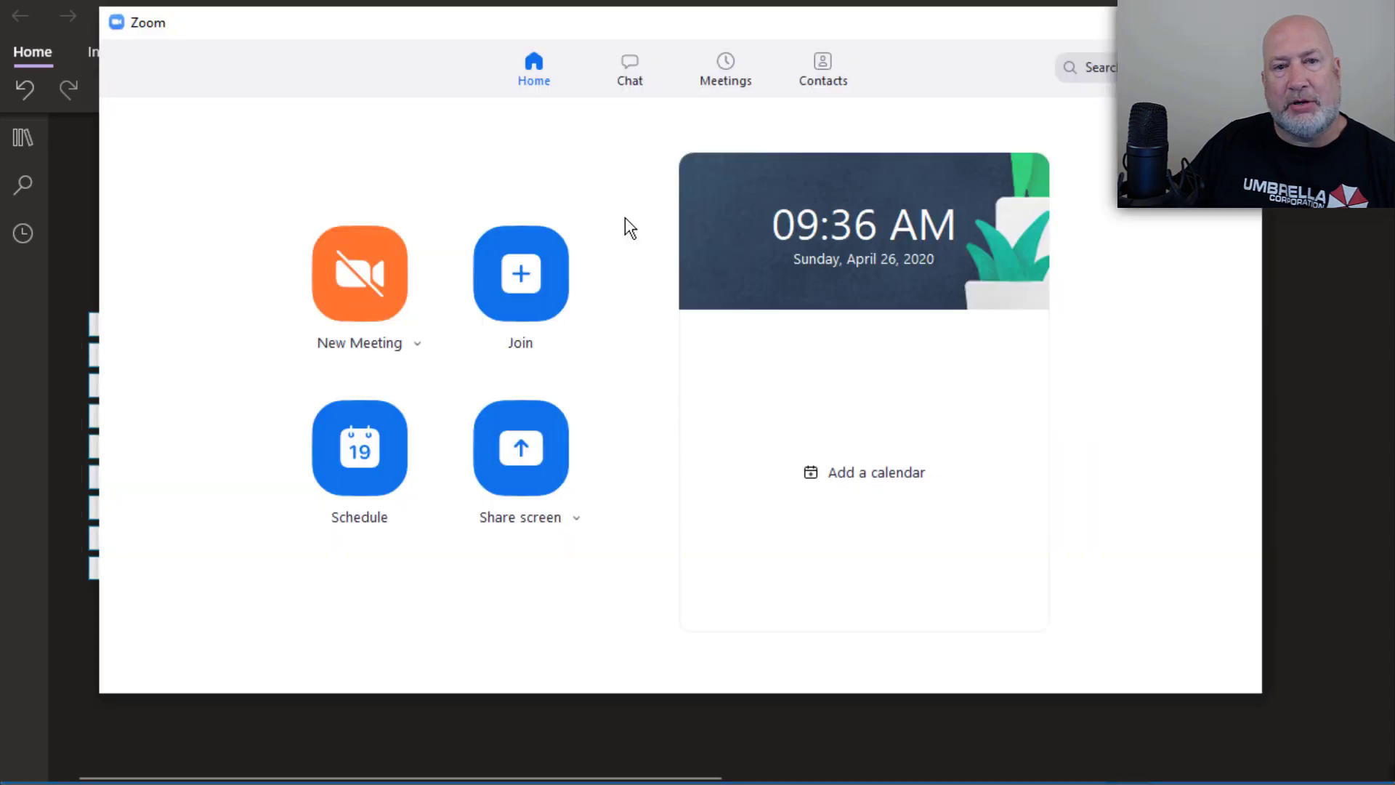
drag(660, 17, 680, 15)
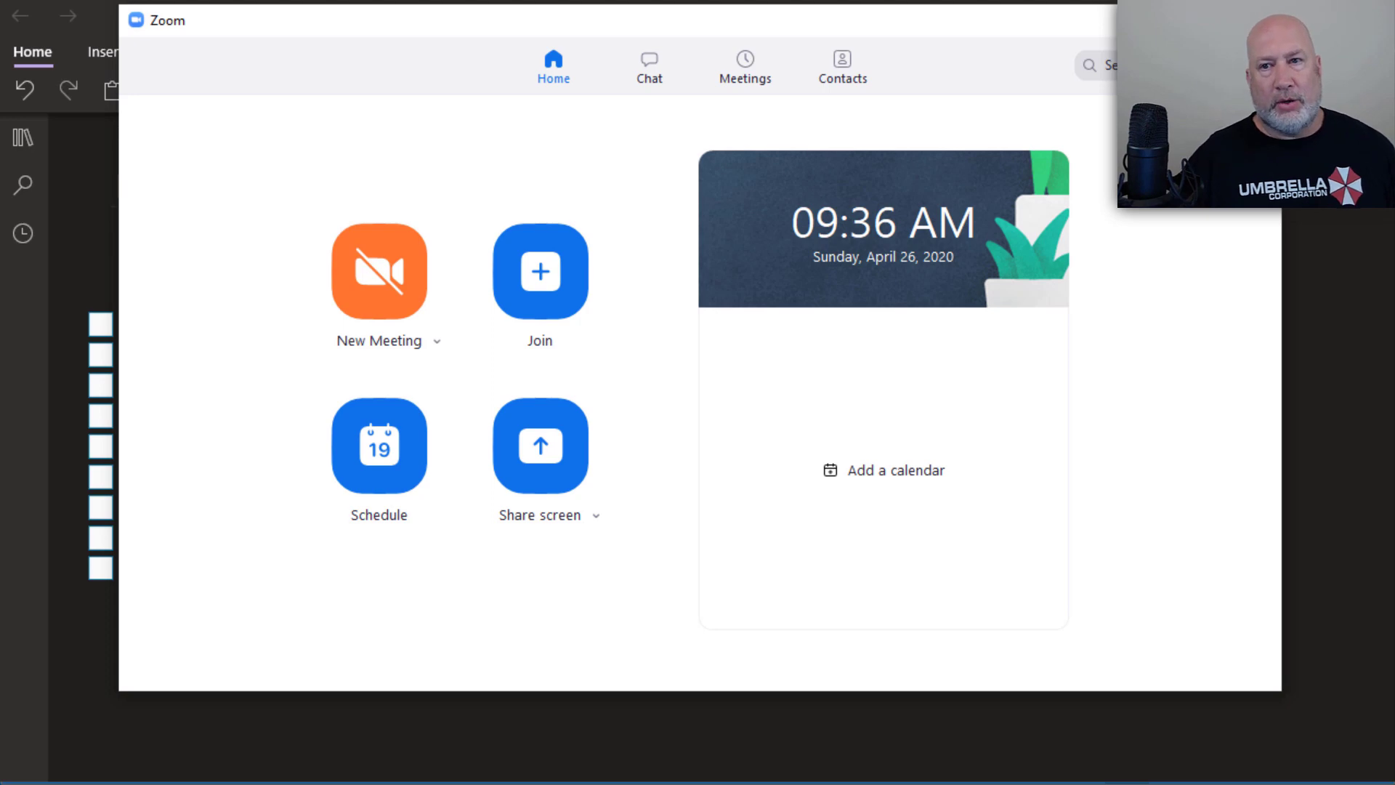
Examine the account menu's options, including My Profile and Sign Out.
click(1261, 64)
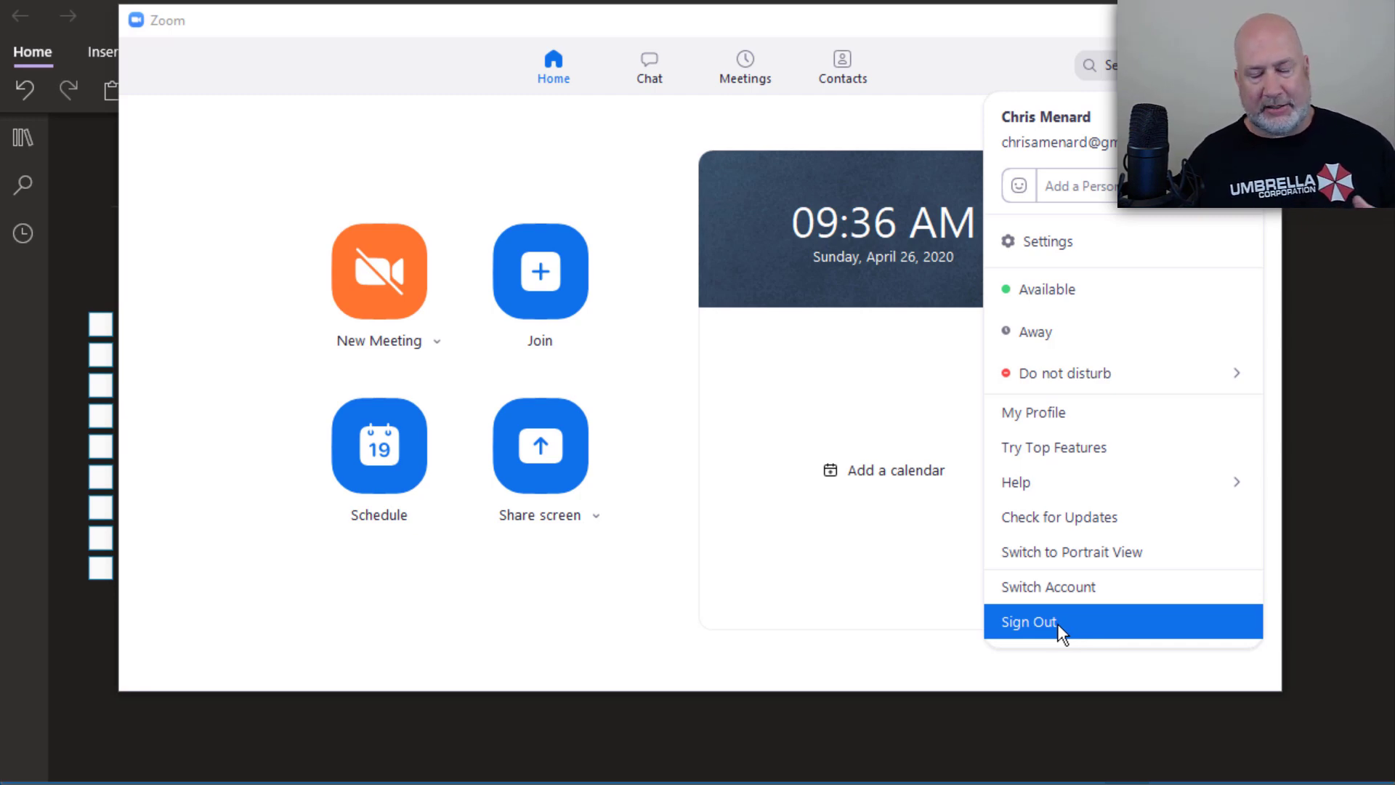
click(904, 123)
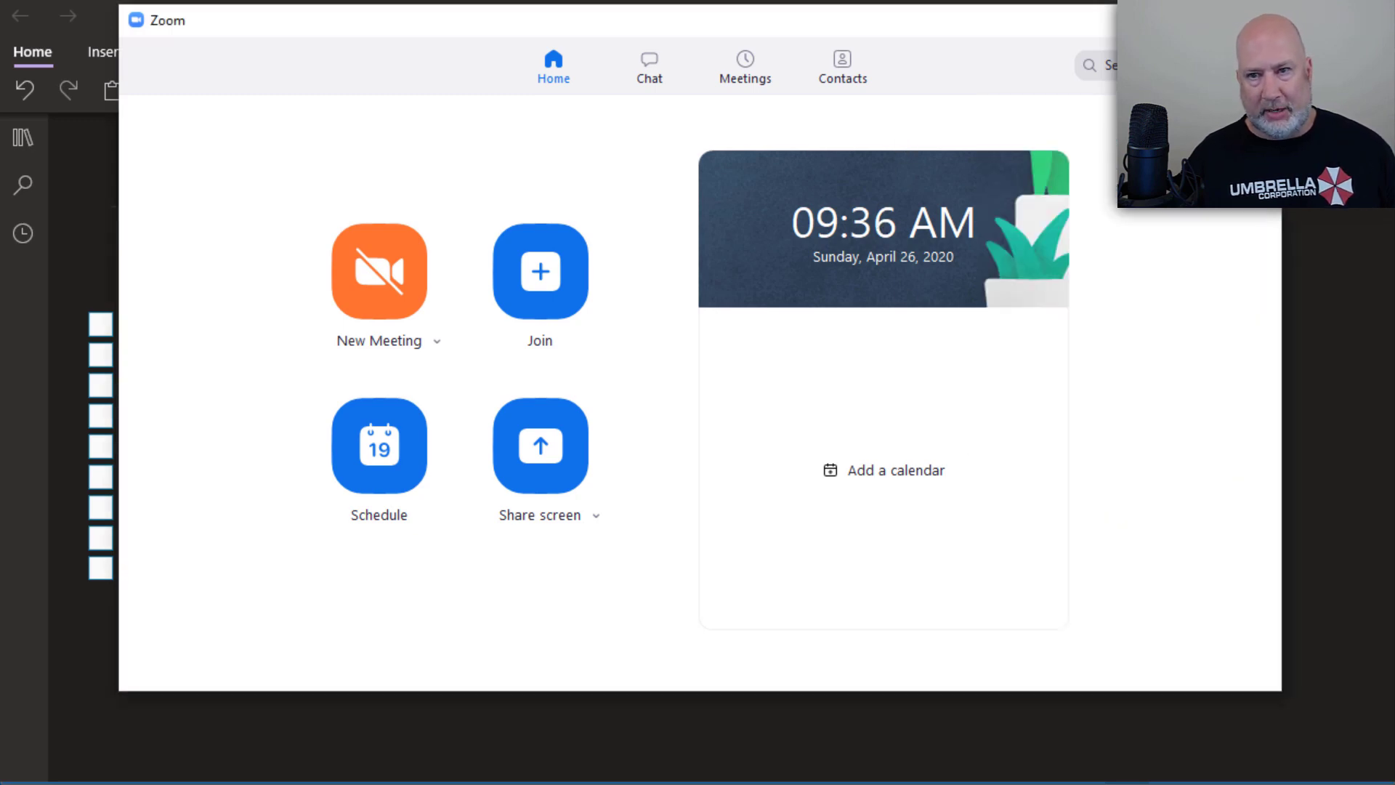
click(1258, 65)
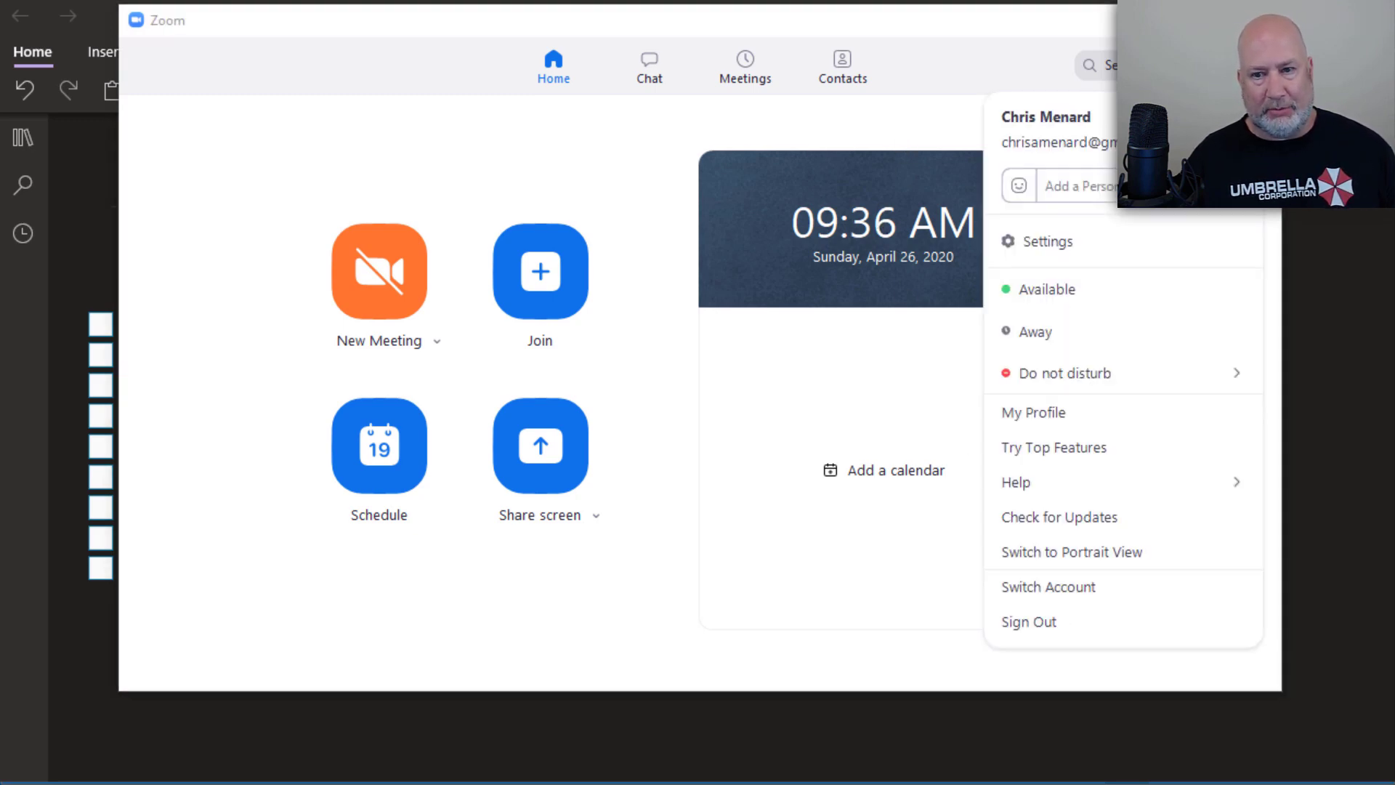
click(1033, 411)
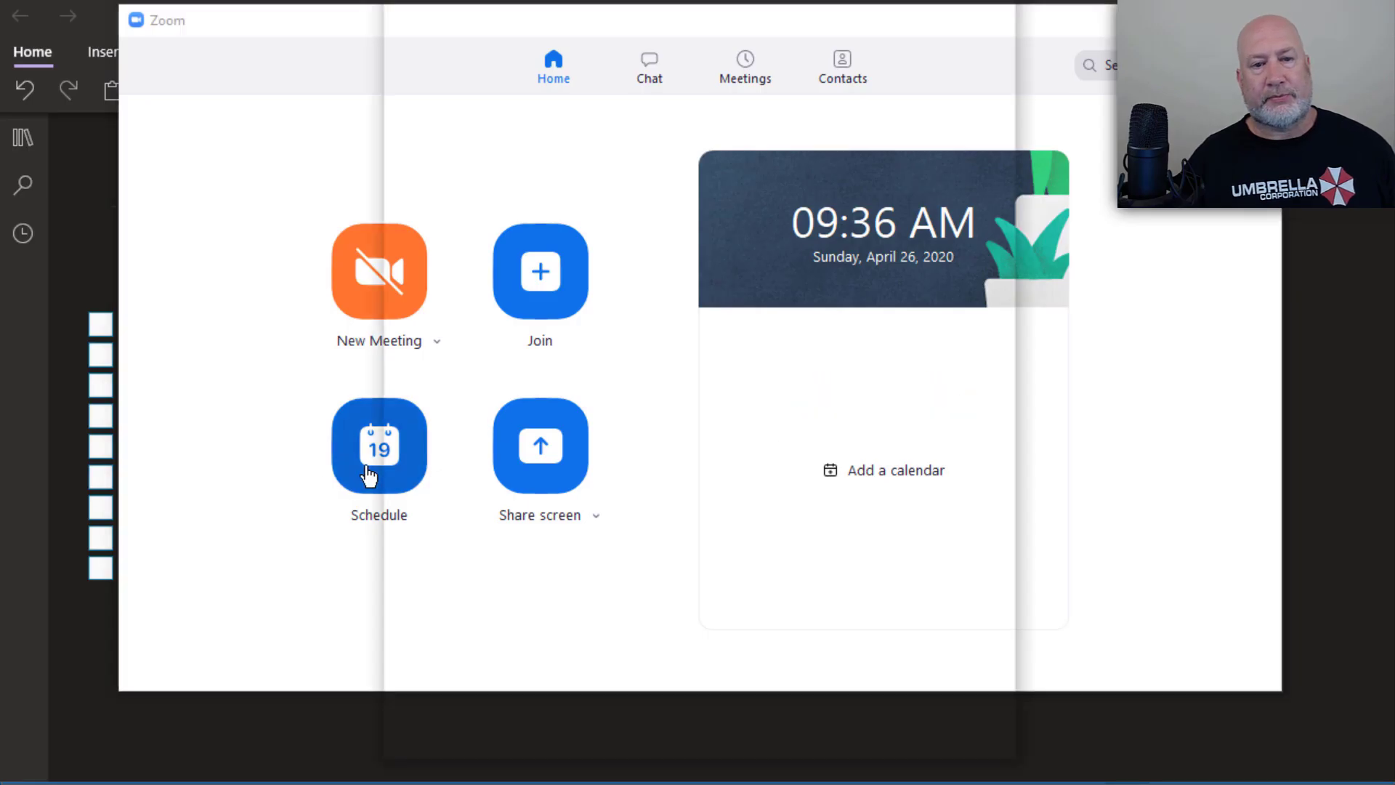
Start scheduling a new meeting and set its topic to "Marketing Meeting".
click(369, 476)
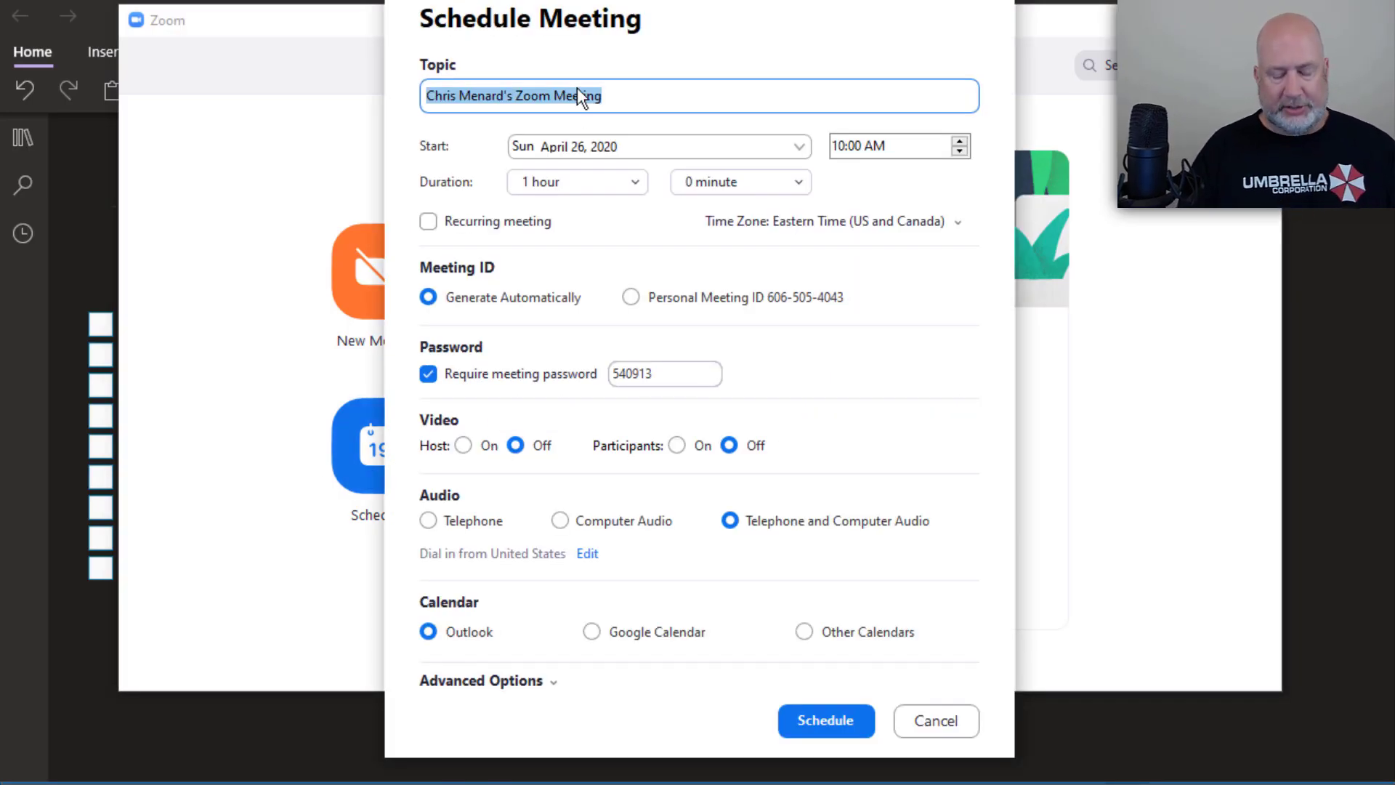
text(Marke)
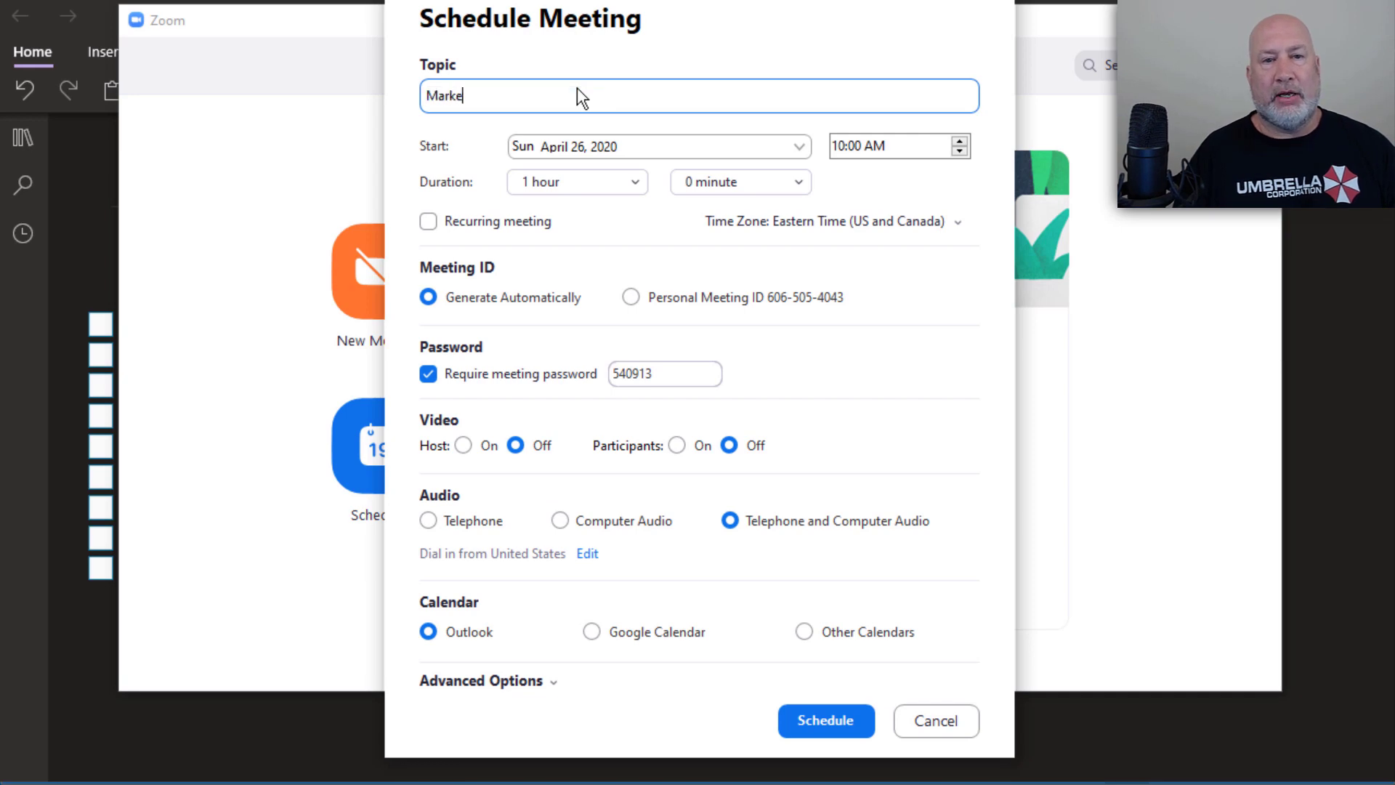
text(ting Meeting)
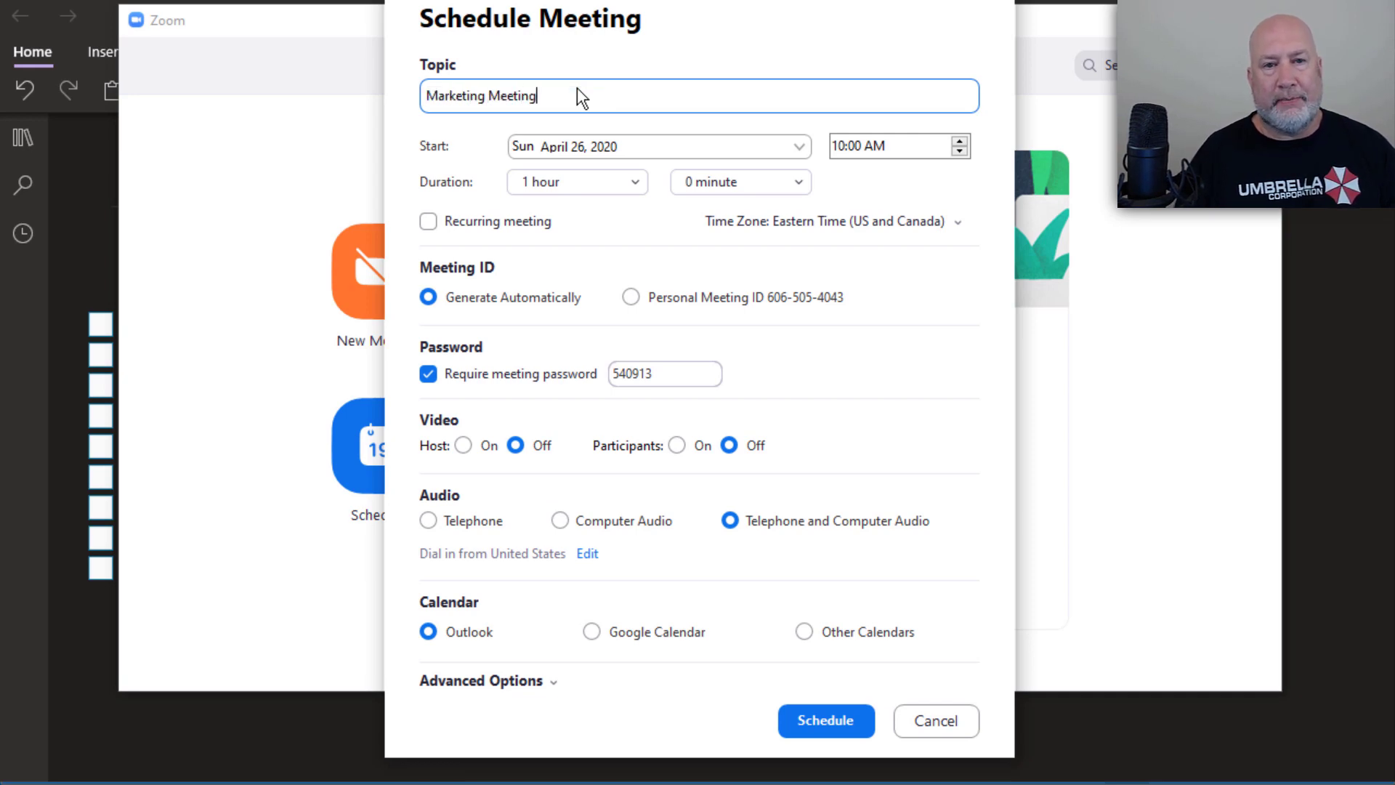
Set the meeting's start time to 1:00 PM and keep the duration at 1 hour.
click(837, 145)
click(959, 142)
click(959, 142)
click(959, 141)
click(632, 183)
click(631, 183)
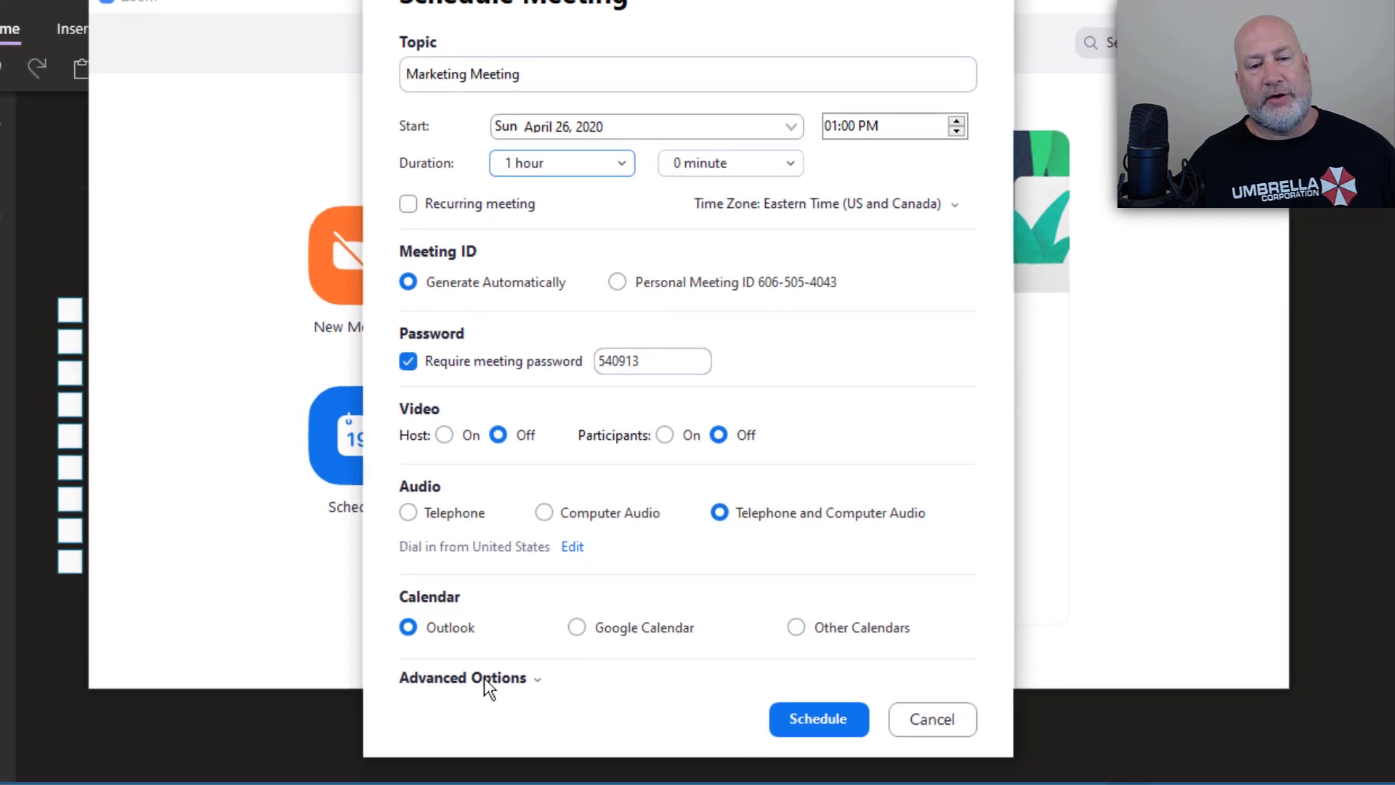
Expand the advanced meeting options and toggle Enable Waiting Room, leaving it turned on.
click(503, 683)
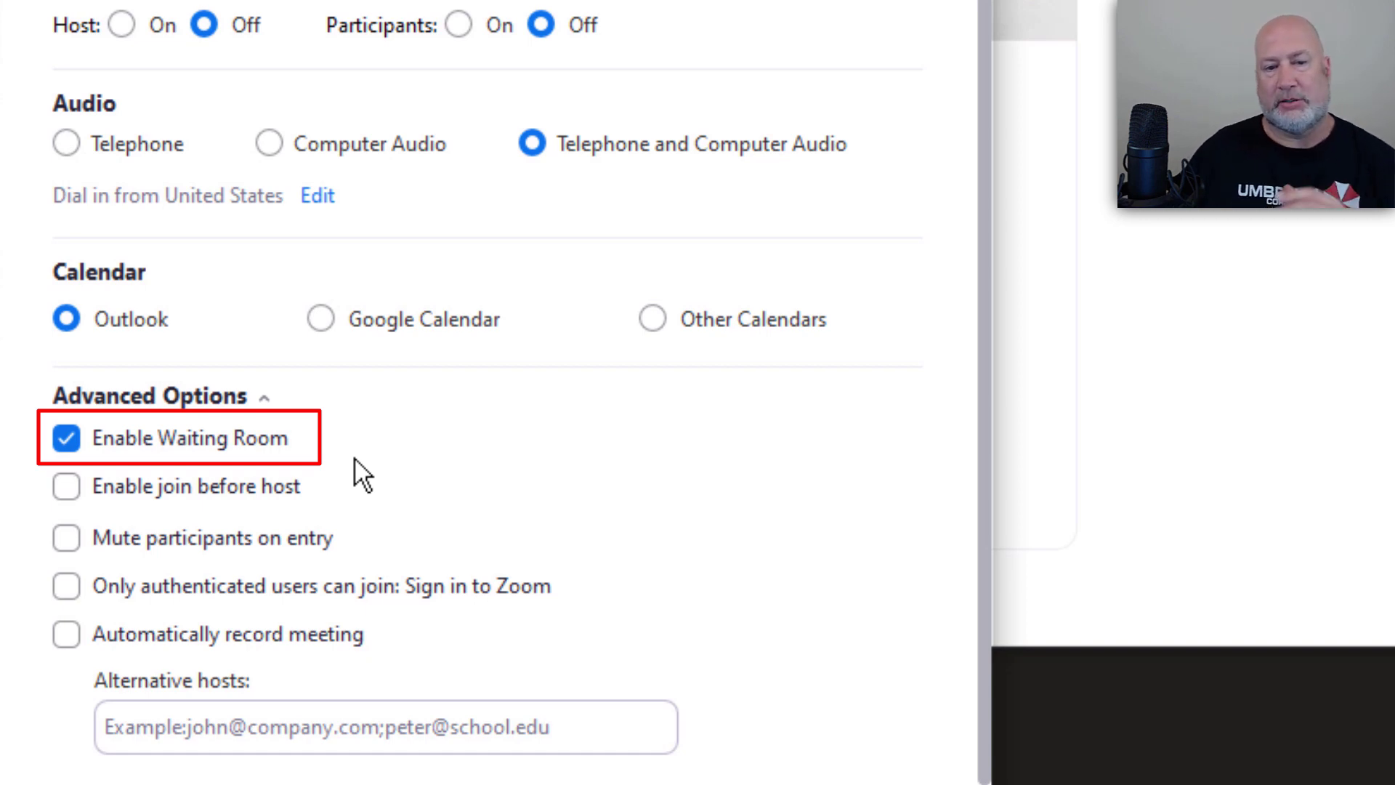
click(80, 448)
click(80, 448)
click(80, 448)
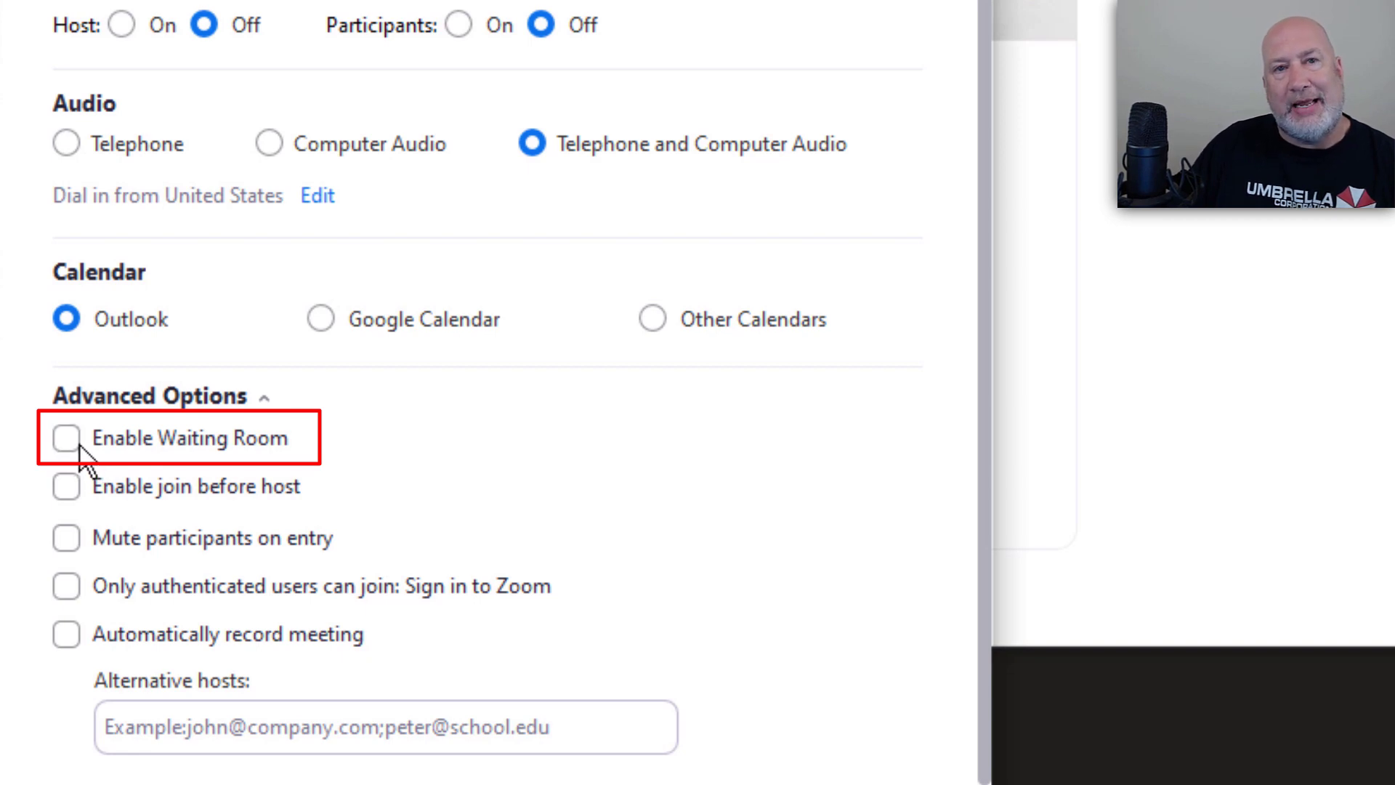
click(81, 450)
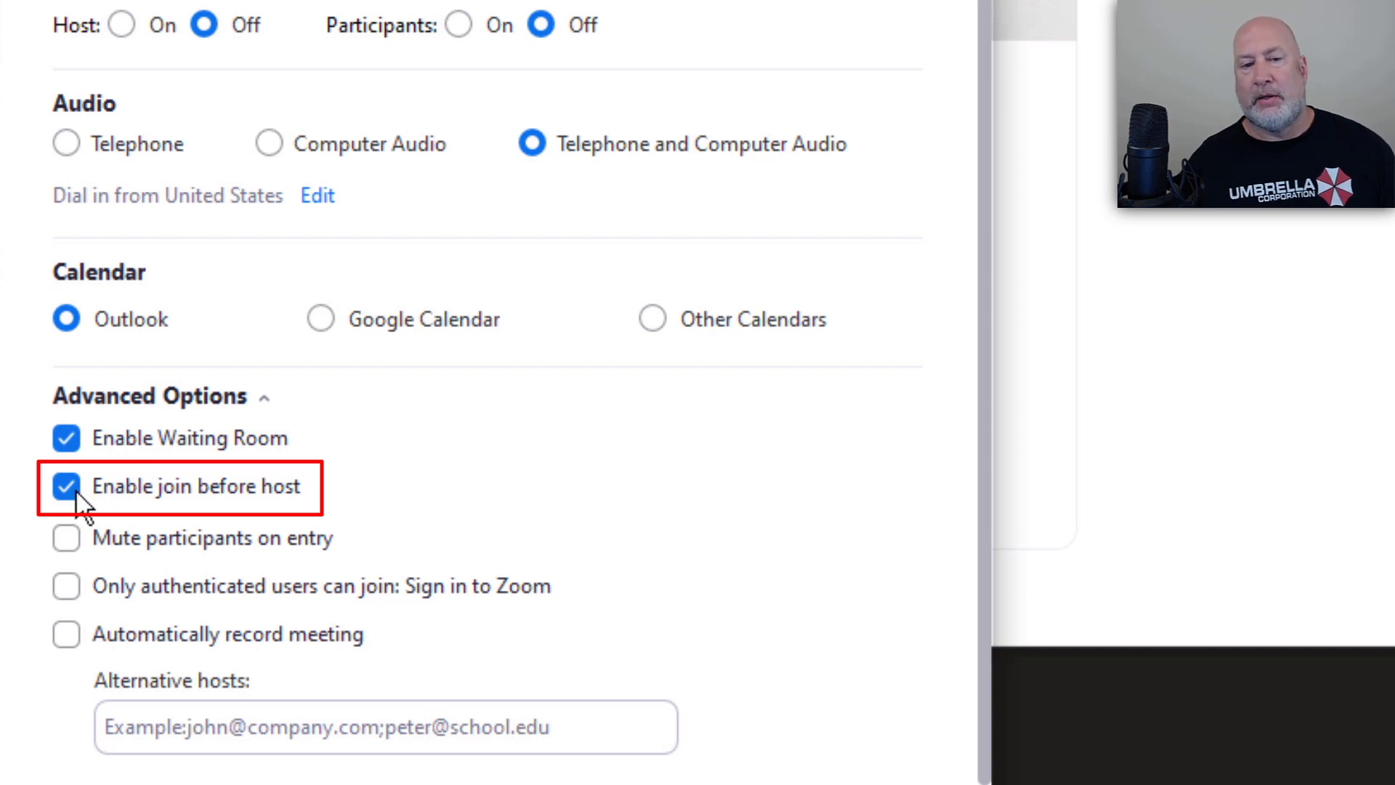
Turn off Enable join before host and schedule the meeting with the Outlook calendar.
click(80, 498)
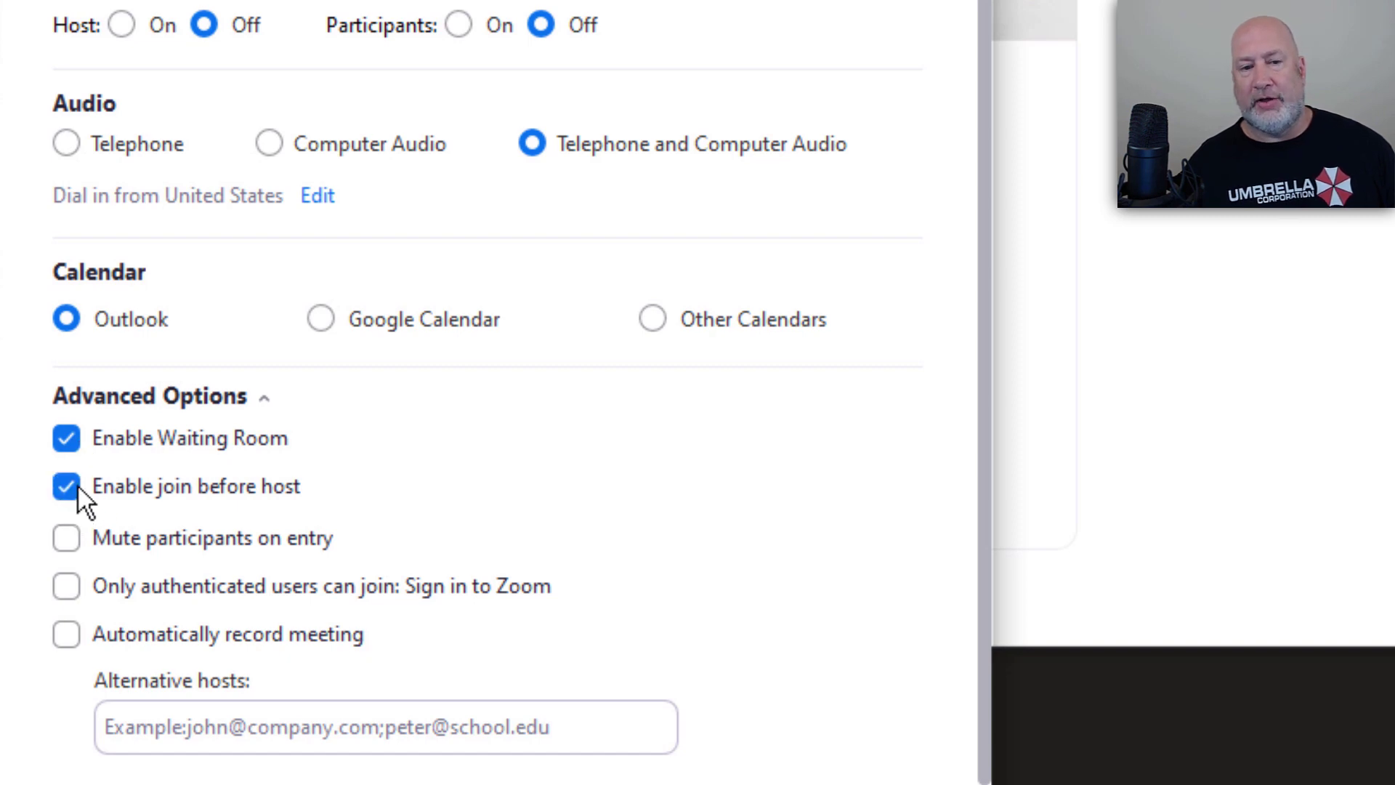
click(73, 492)
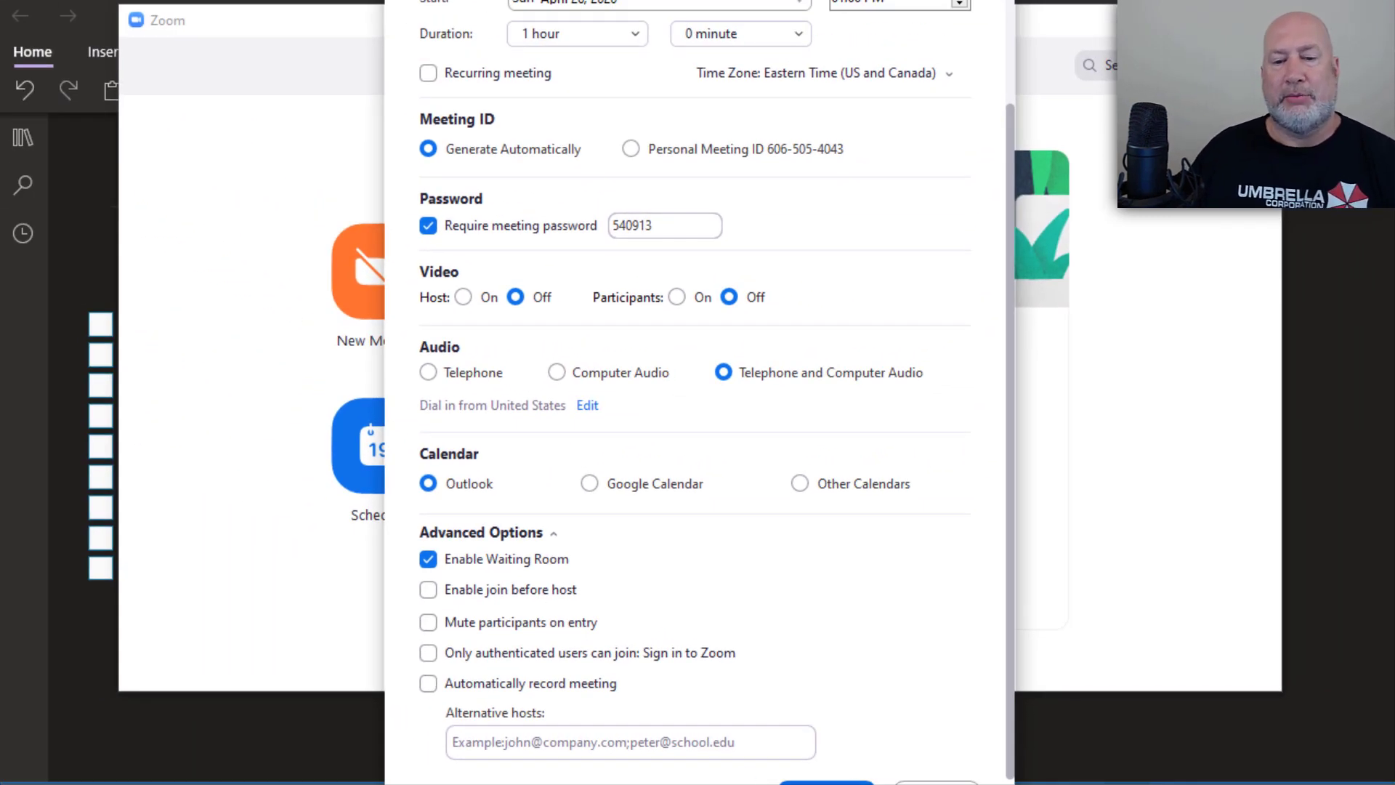
click(826, 781)
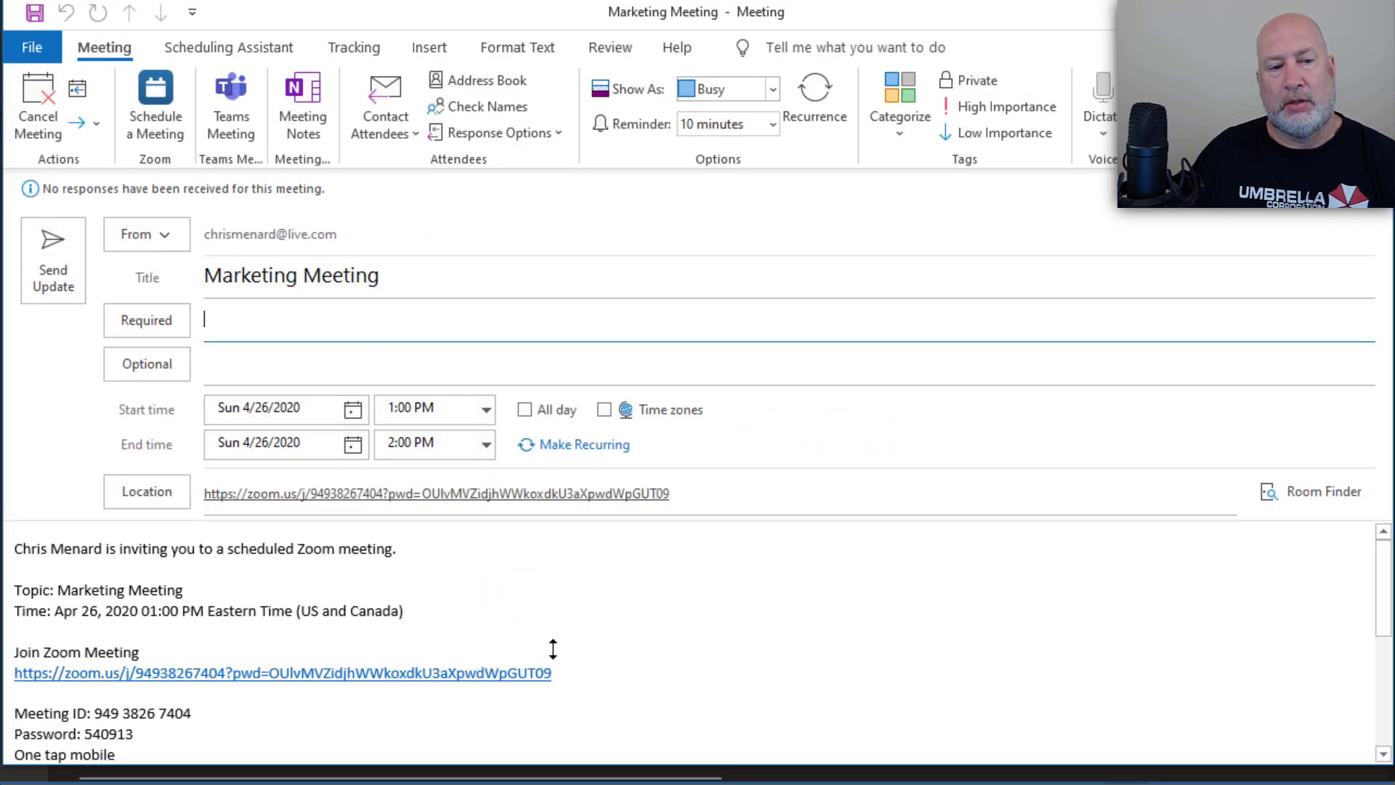
Add the required attendee's e-mail address to the Outlook meeting invitation.
scroll(550, 646, down, 3)
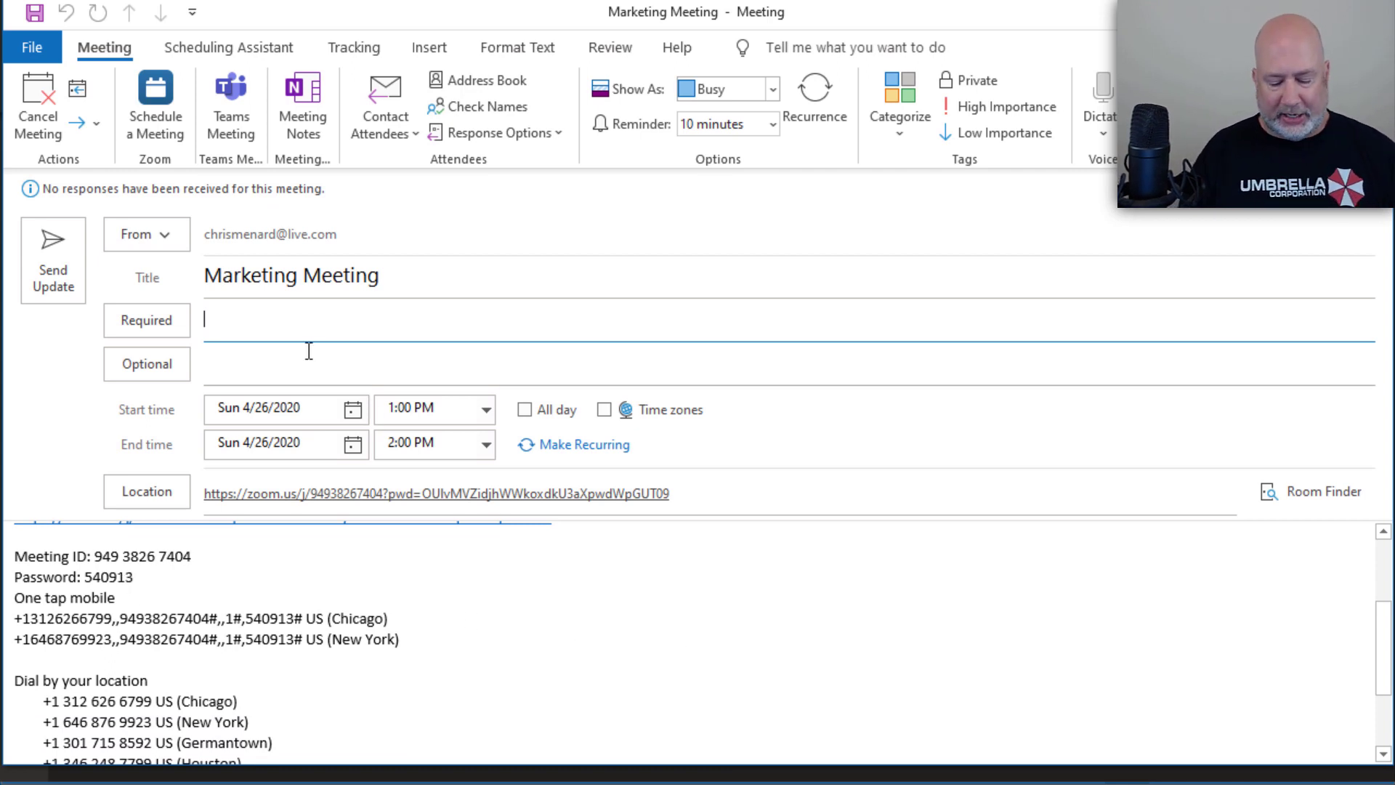
text(cri)
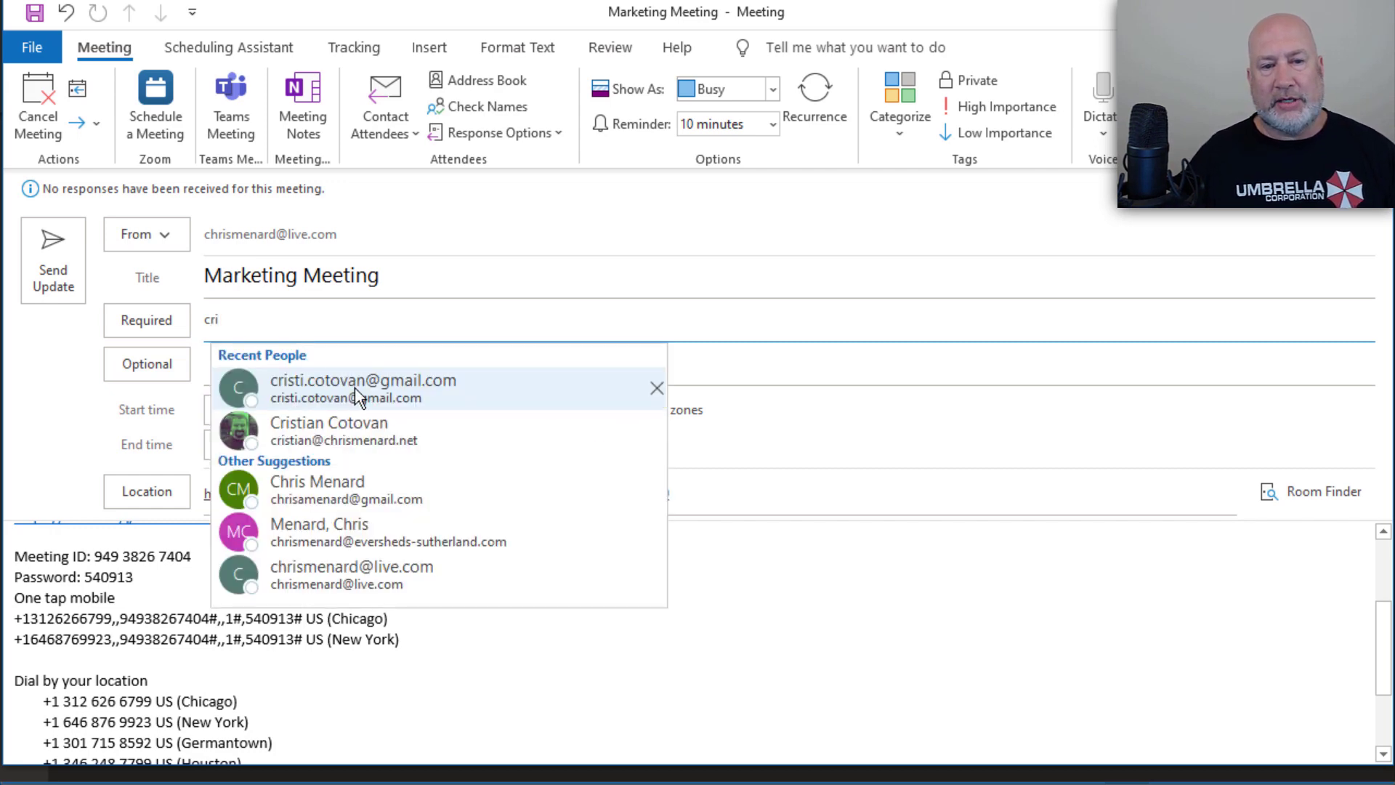
click(354, 386)
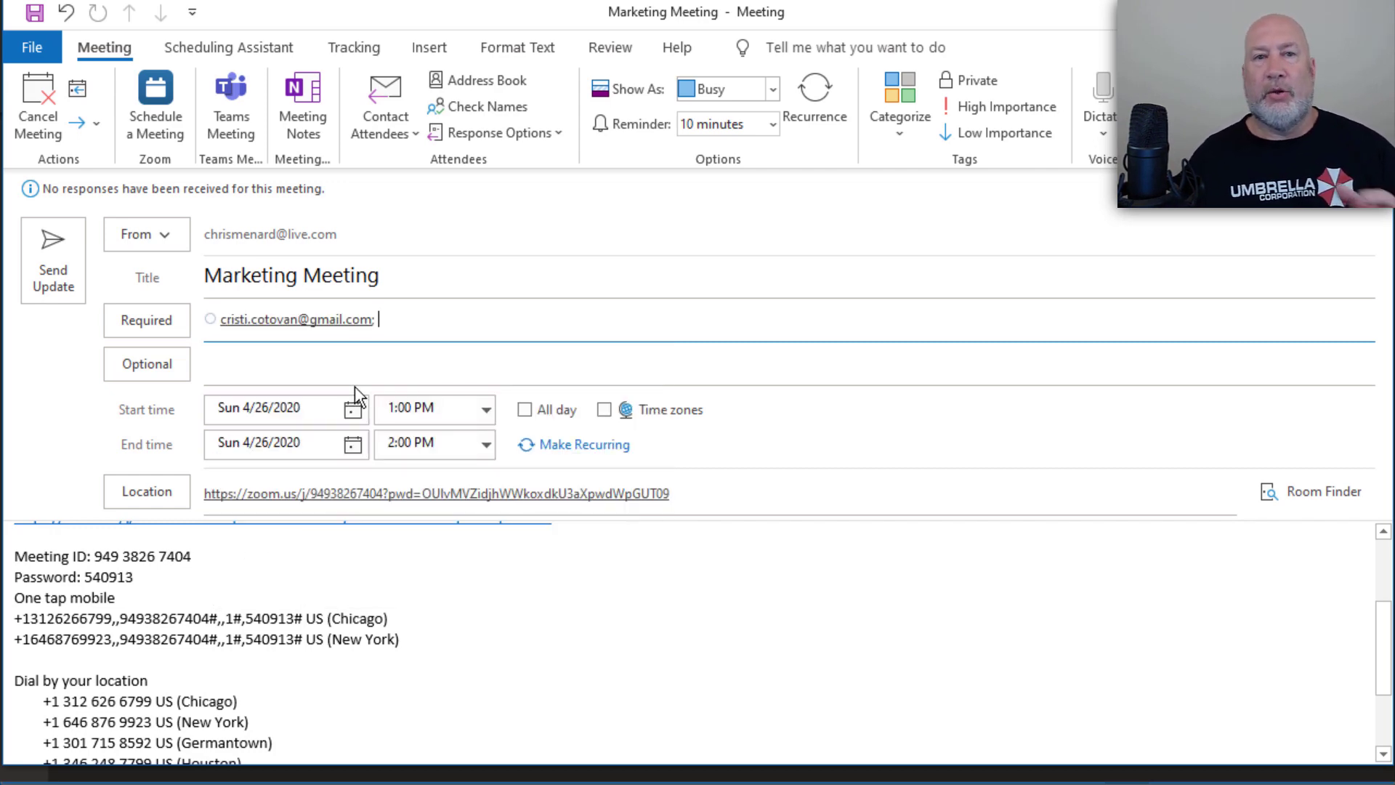
Review the Zoom joining details in the invitation body and send the meeting update.
scroll(413, 608, down, 2)
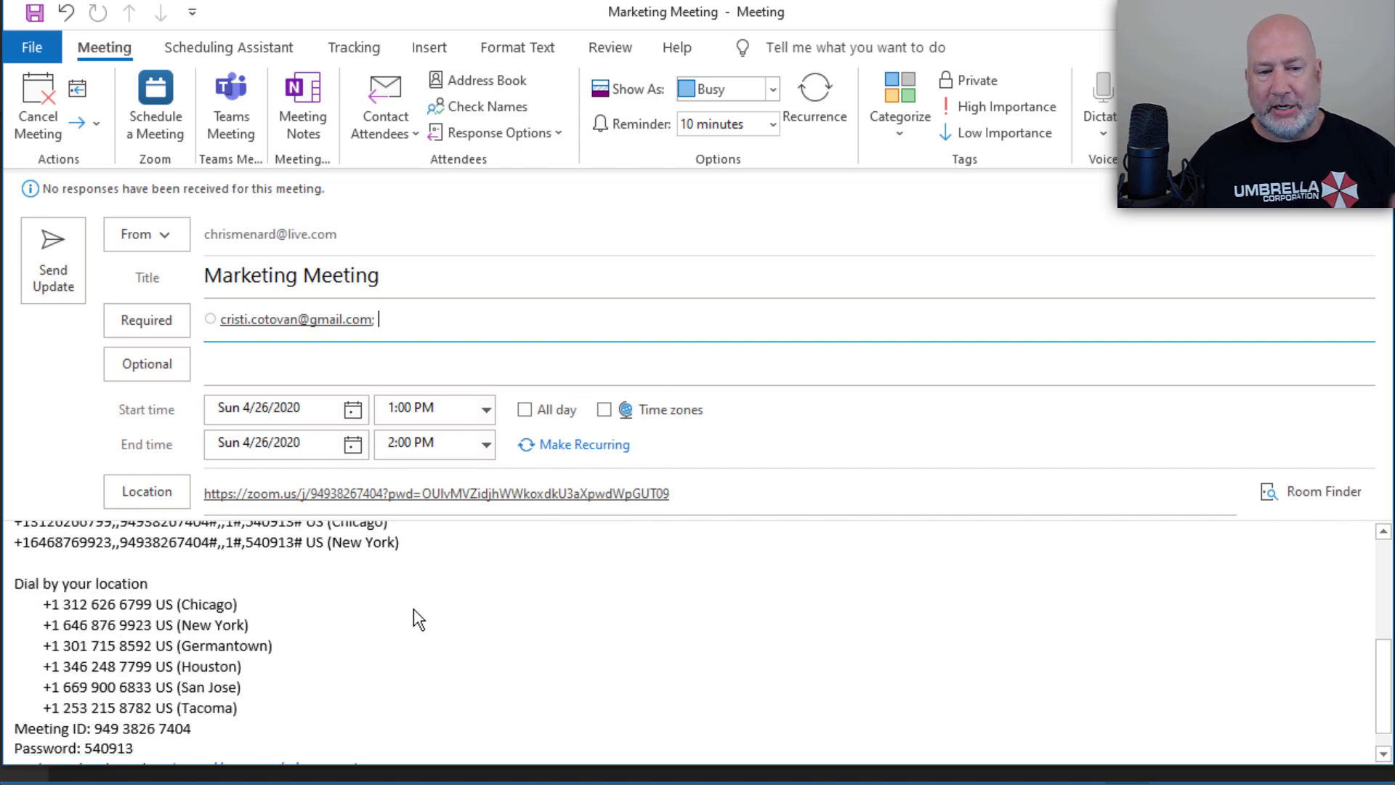
scroll(414, 610, up, 5)
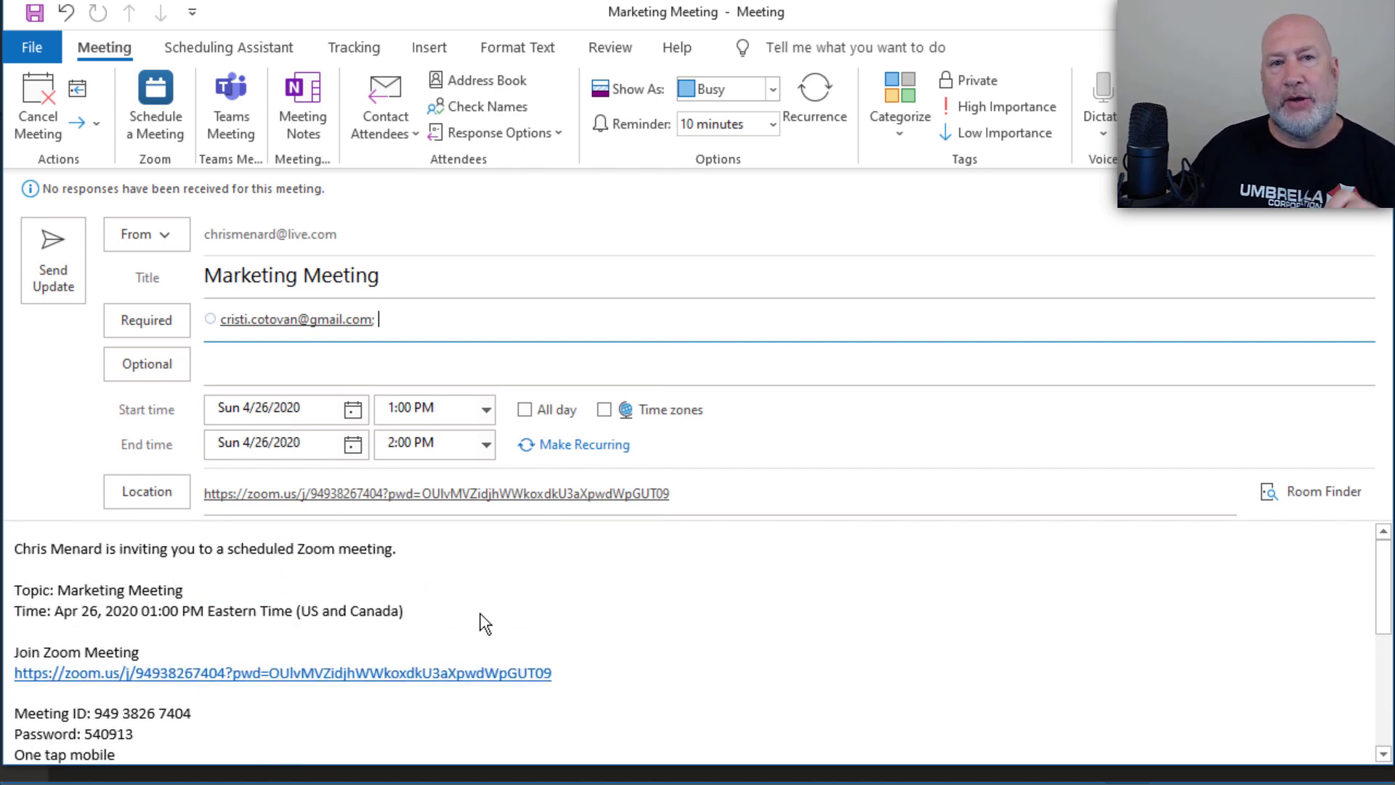
click(61, 285)
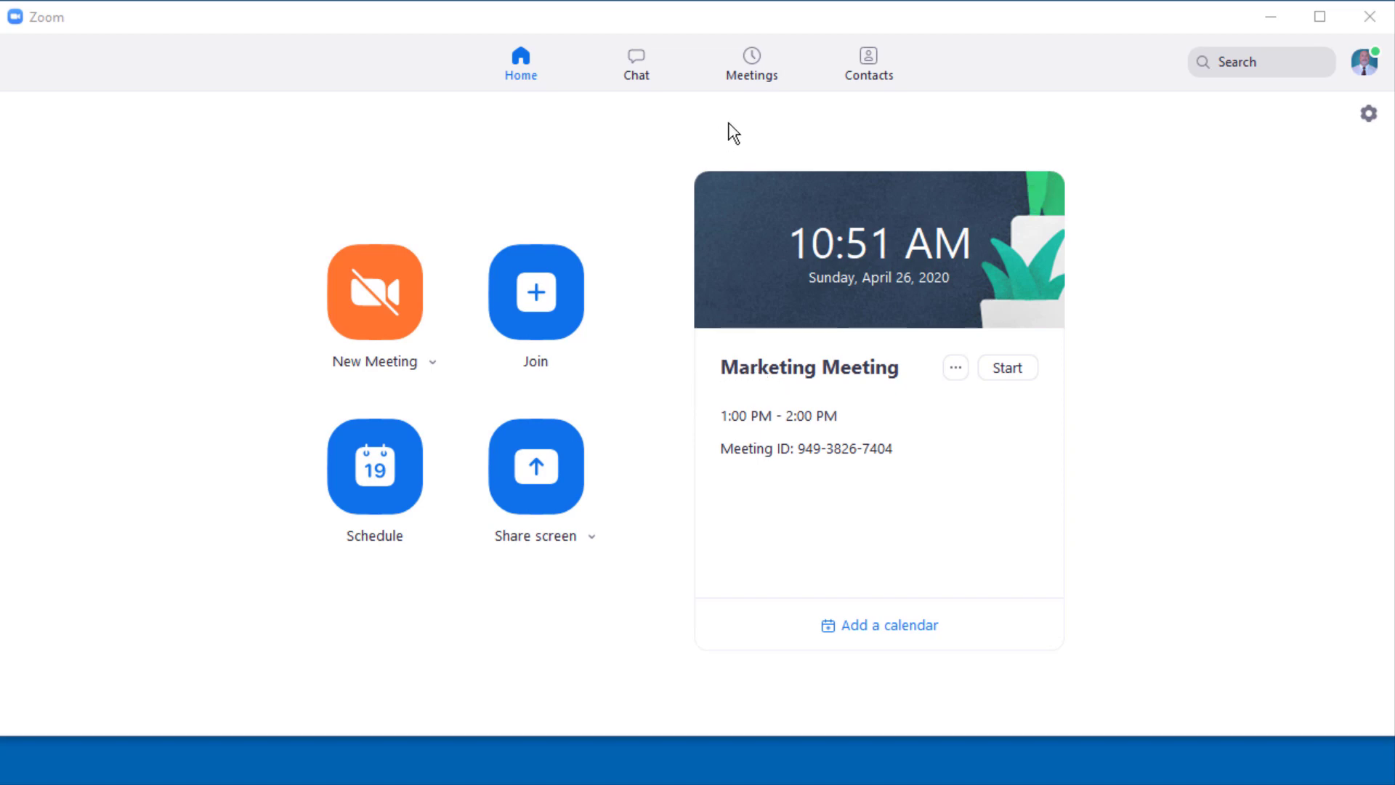
Start the scheduled Marketing Meeting and join it with computer audio.
click(744, 66)
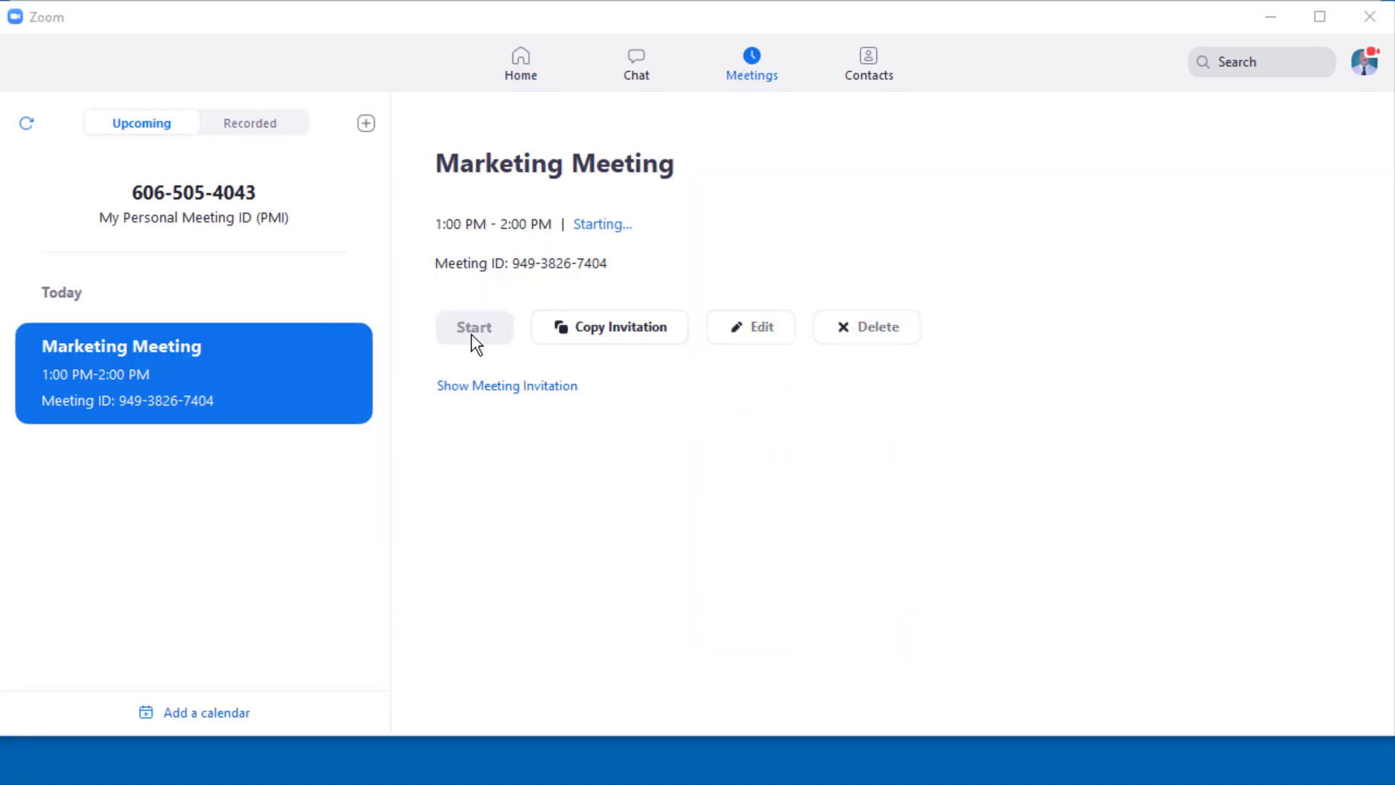
click(469, 330)
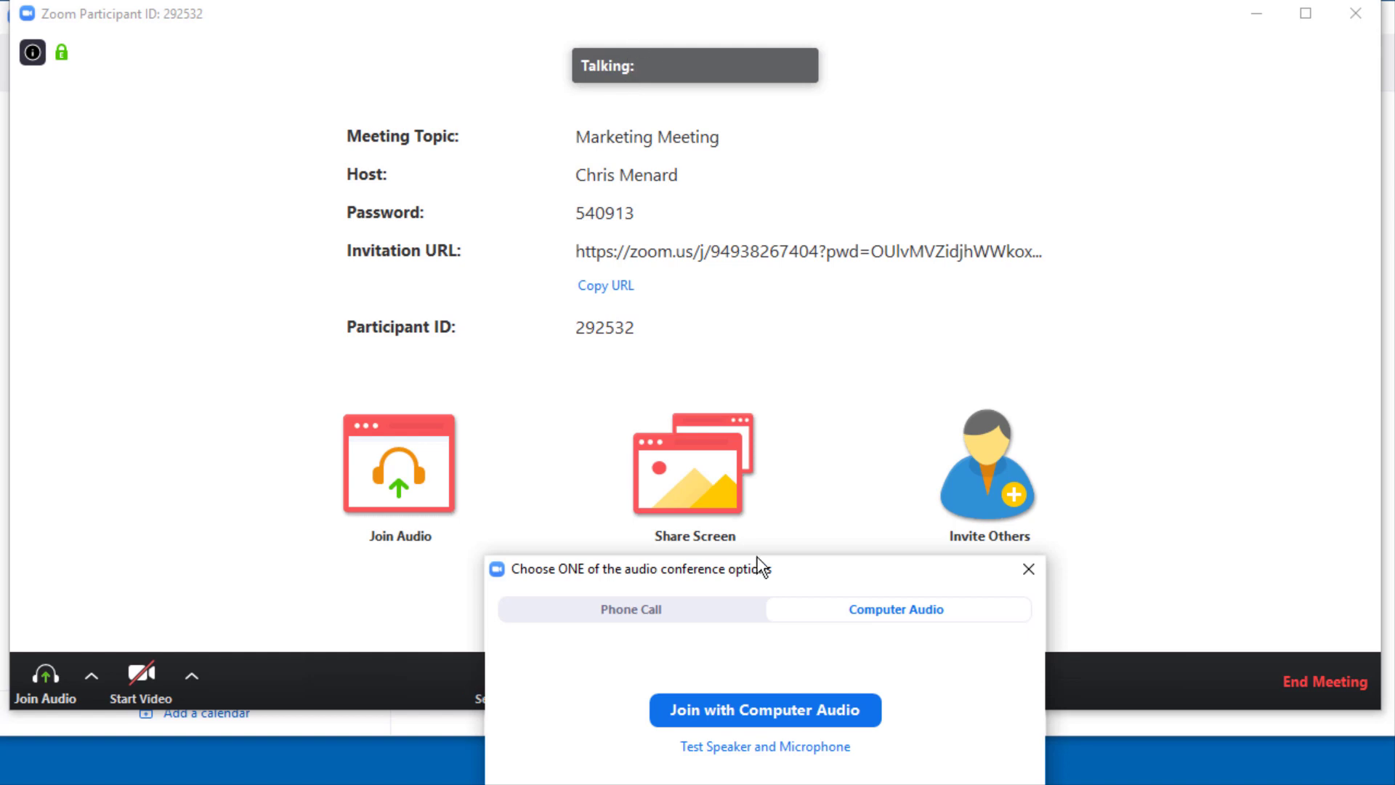
click(784, 708)
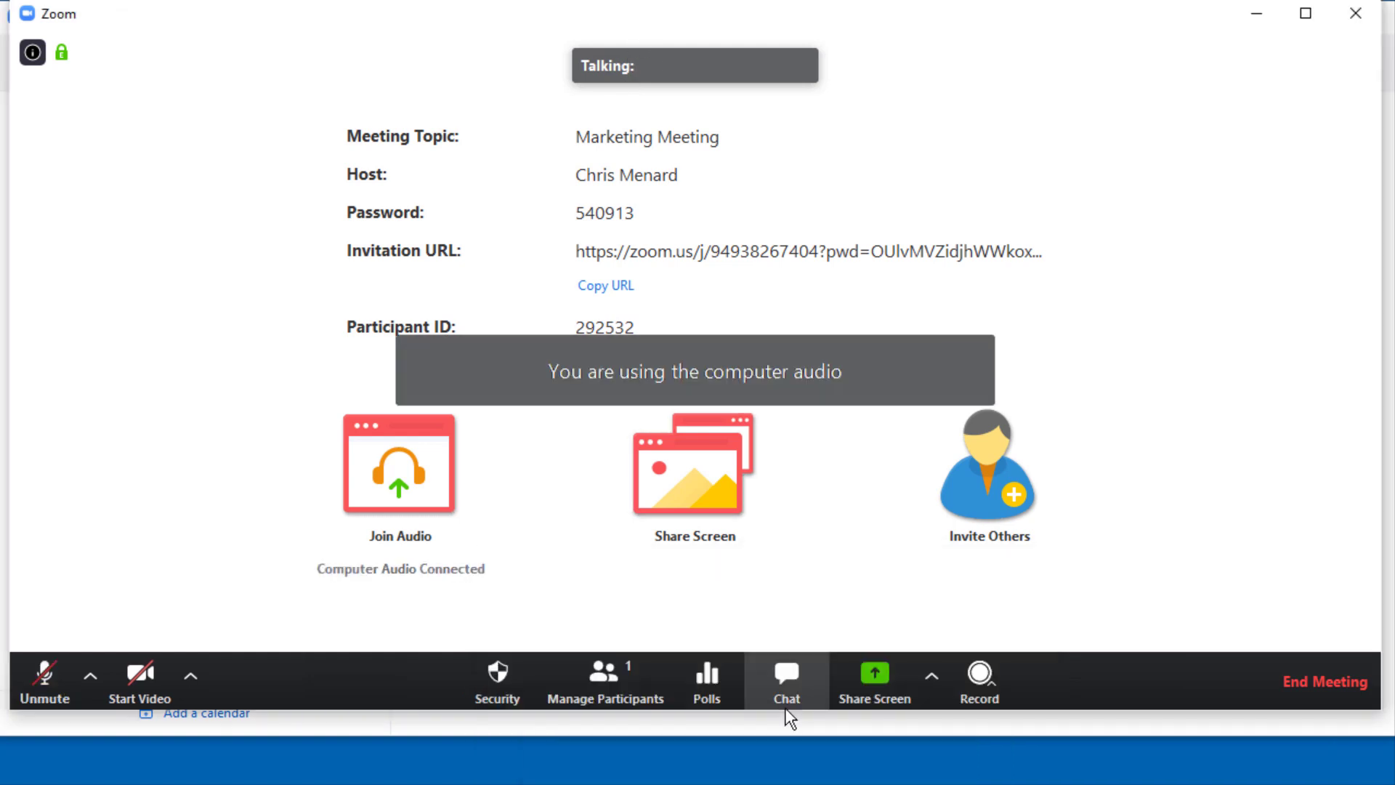
Fit the meeting window to the screen with a reduced height, and turn on the microphone and video.
drag(709, 29, 695, 32)
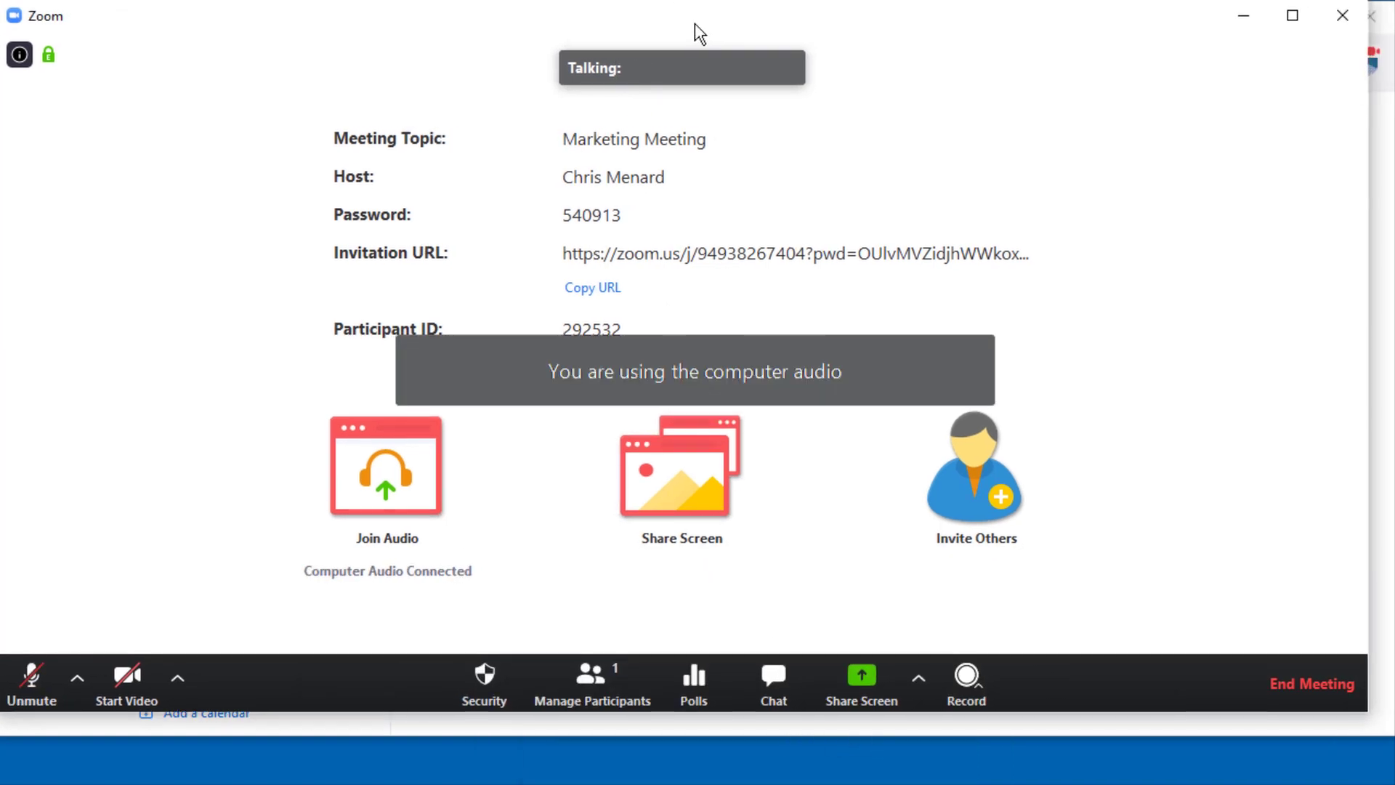
click(31, 676)
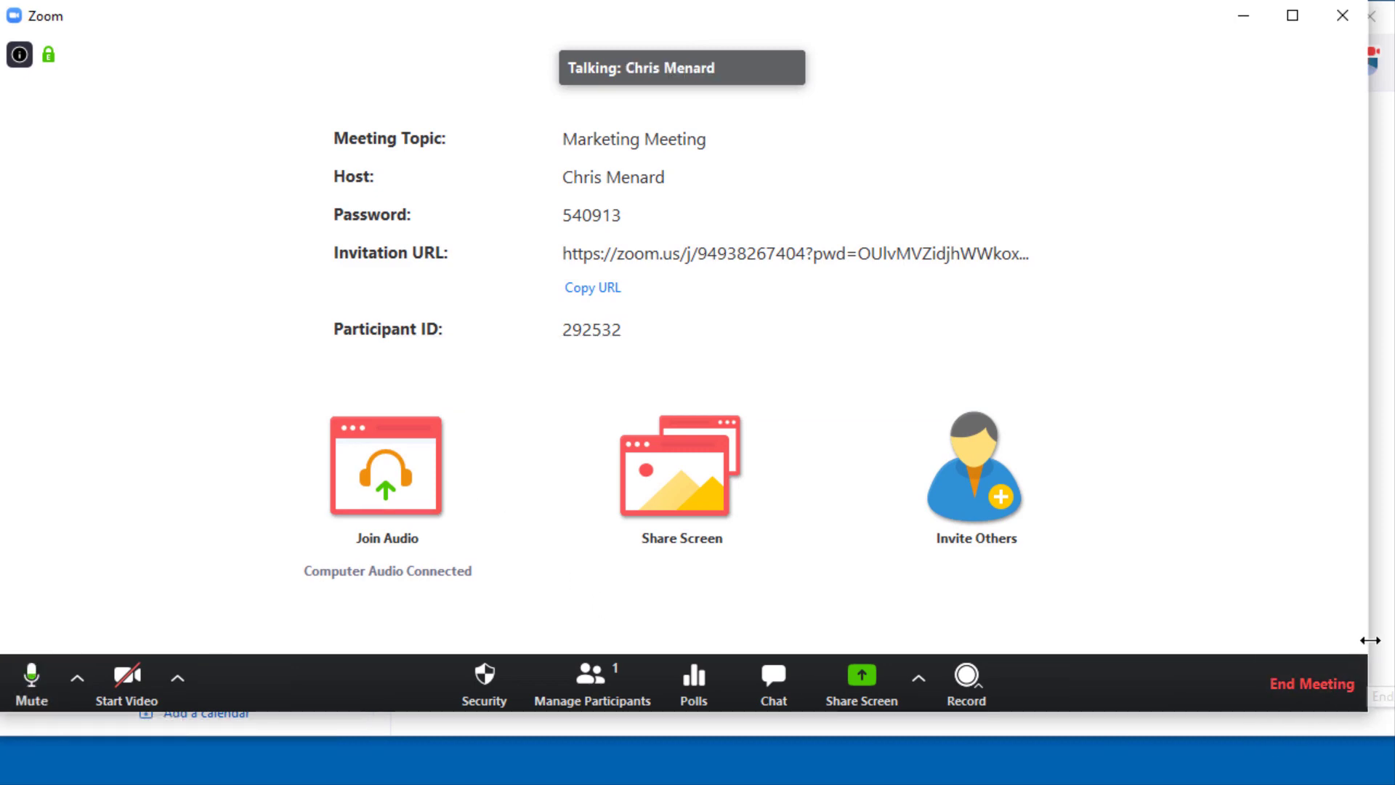
drag(1370, 639, 1389, 638)
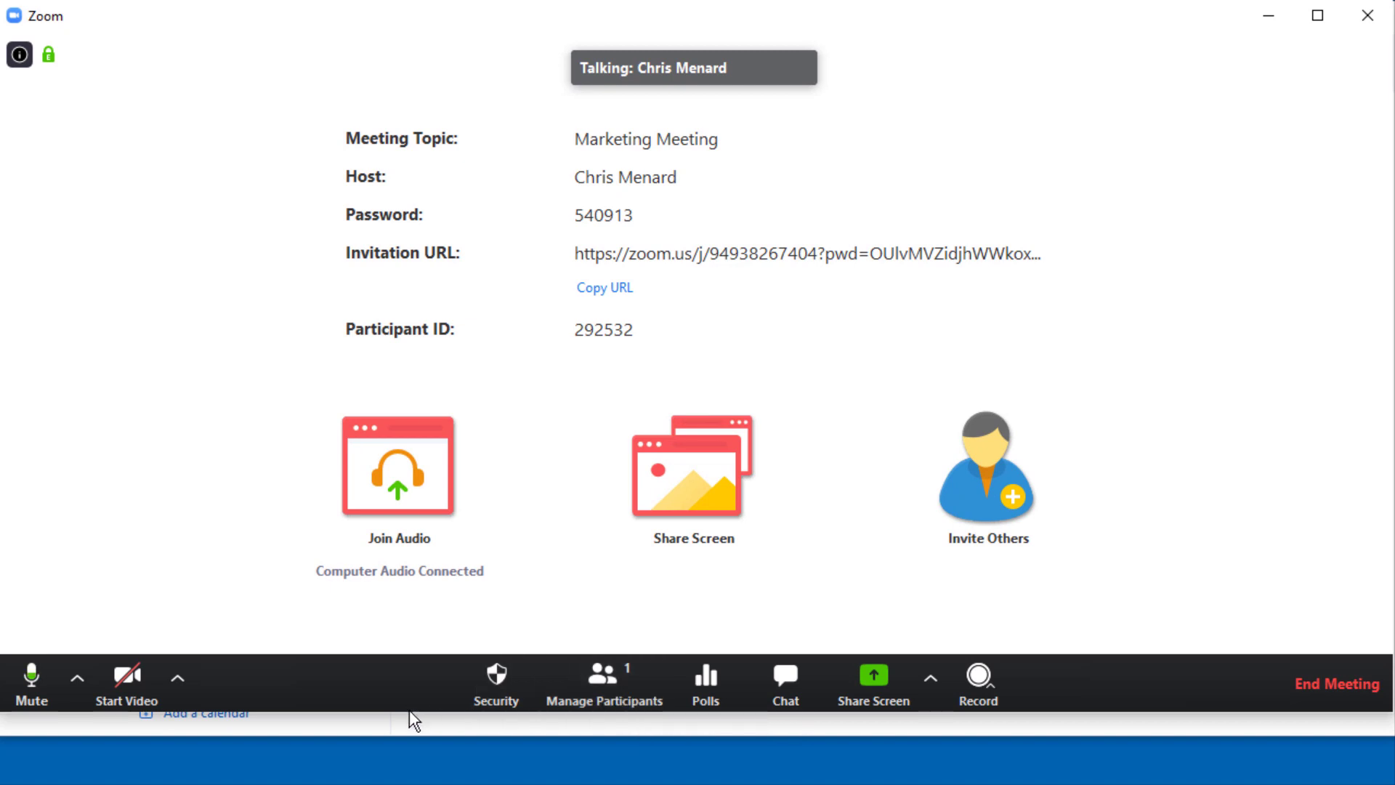
drag(408, 711, 407, 658)
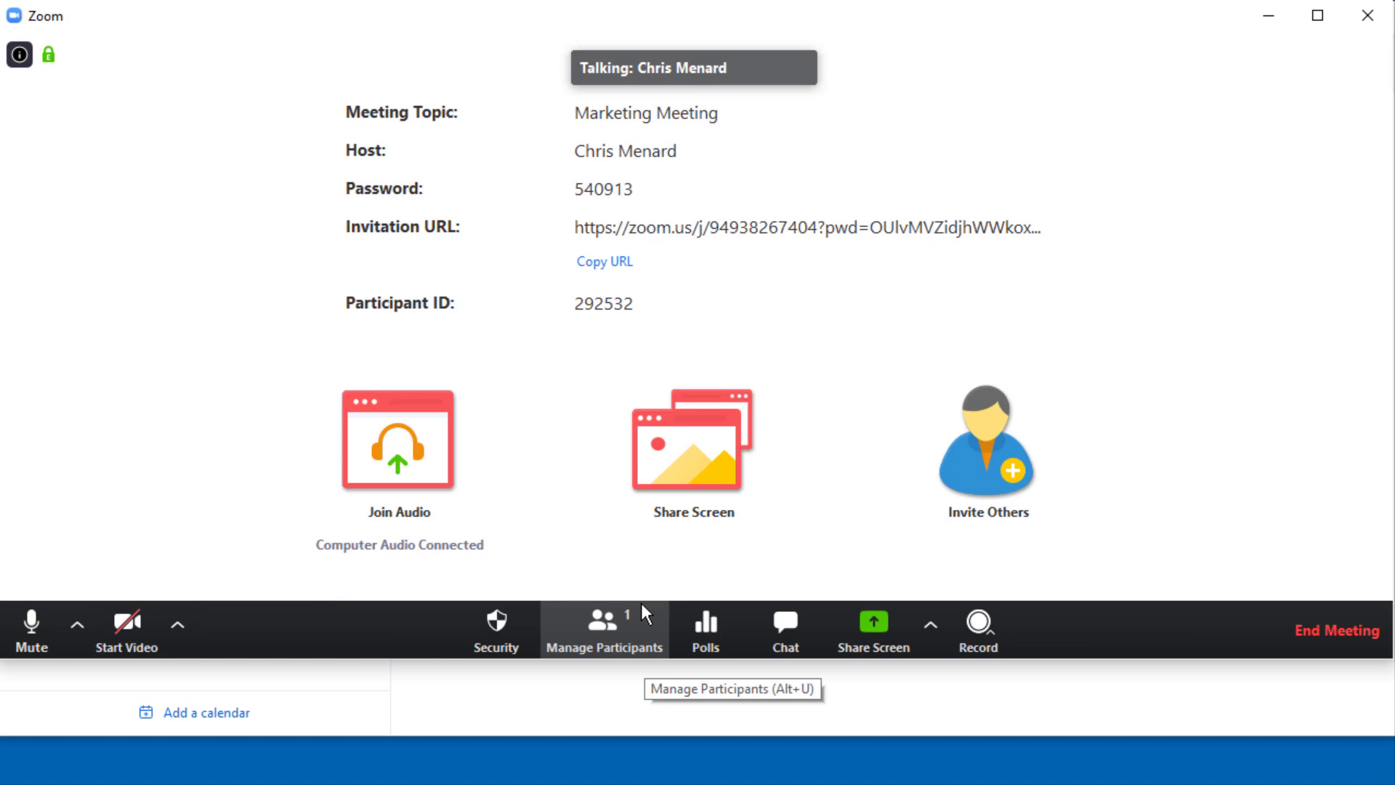
click(125, 628)
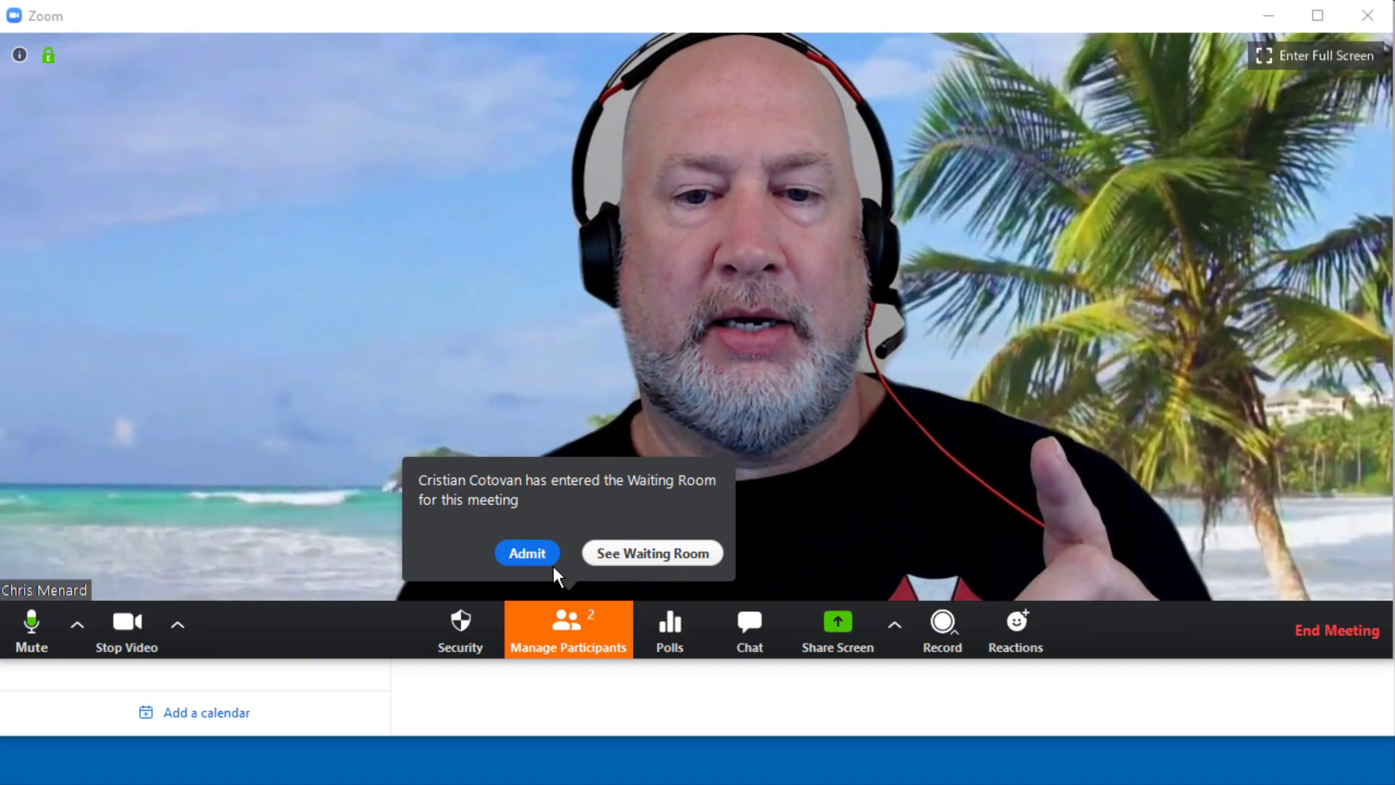
Show the waiting room in the participants list, admit the waiting attendee to the meeting, and put the list away.
click(635, 559)
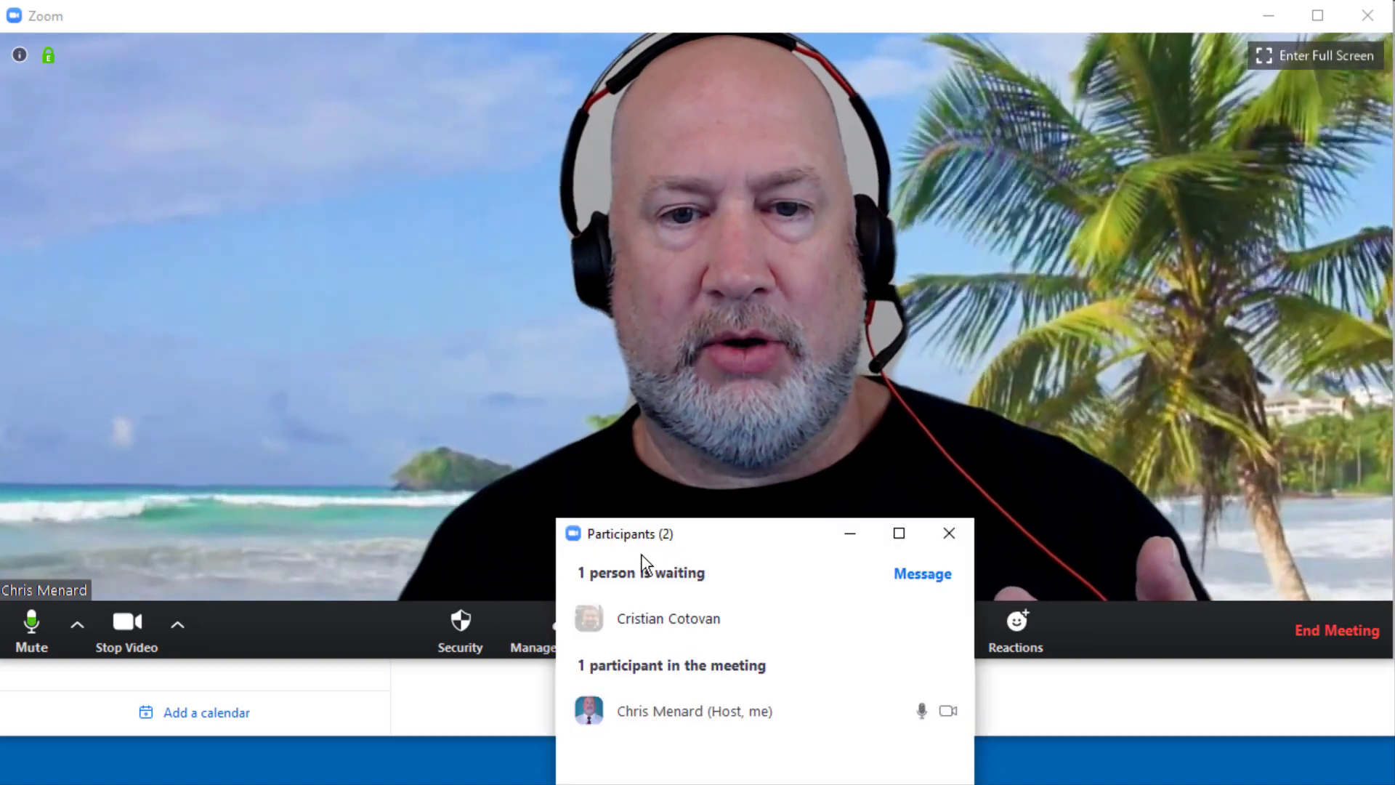
drag(719, 535, 1125, 156)
mouse_move(1122, 247)
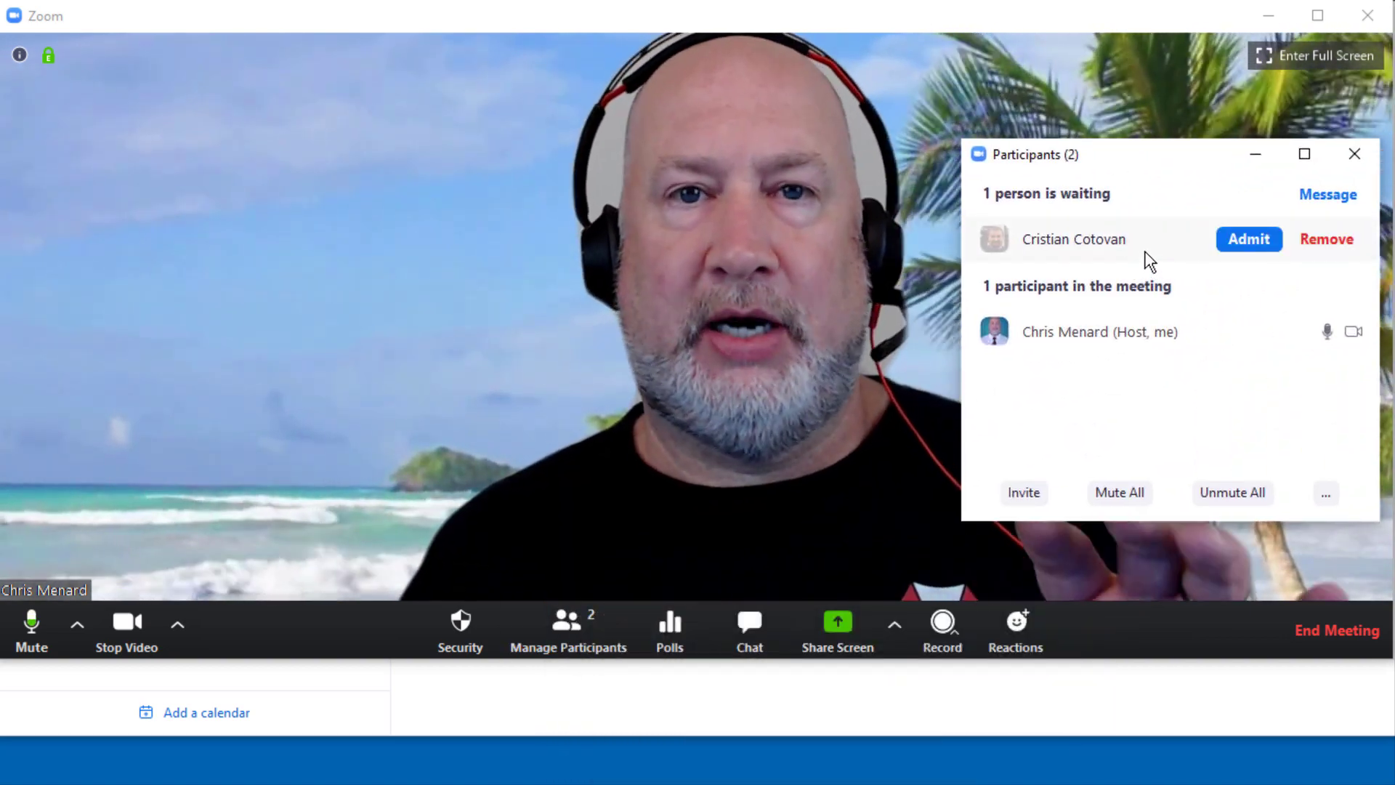
click(1247, 230)
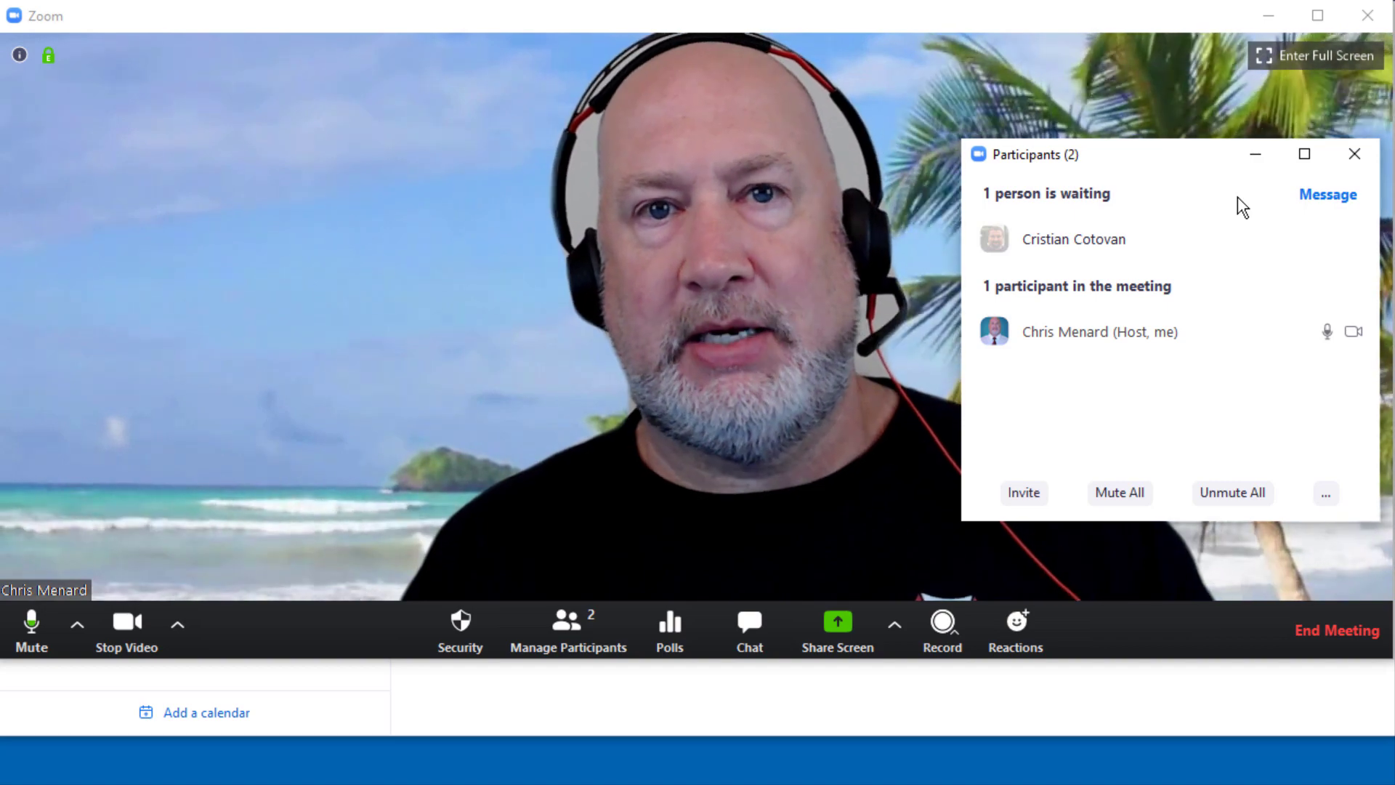
mouse_move(1224, 247)
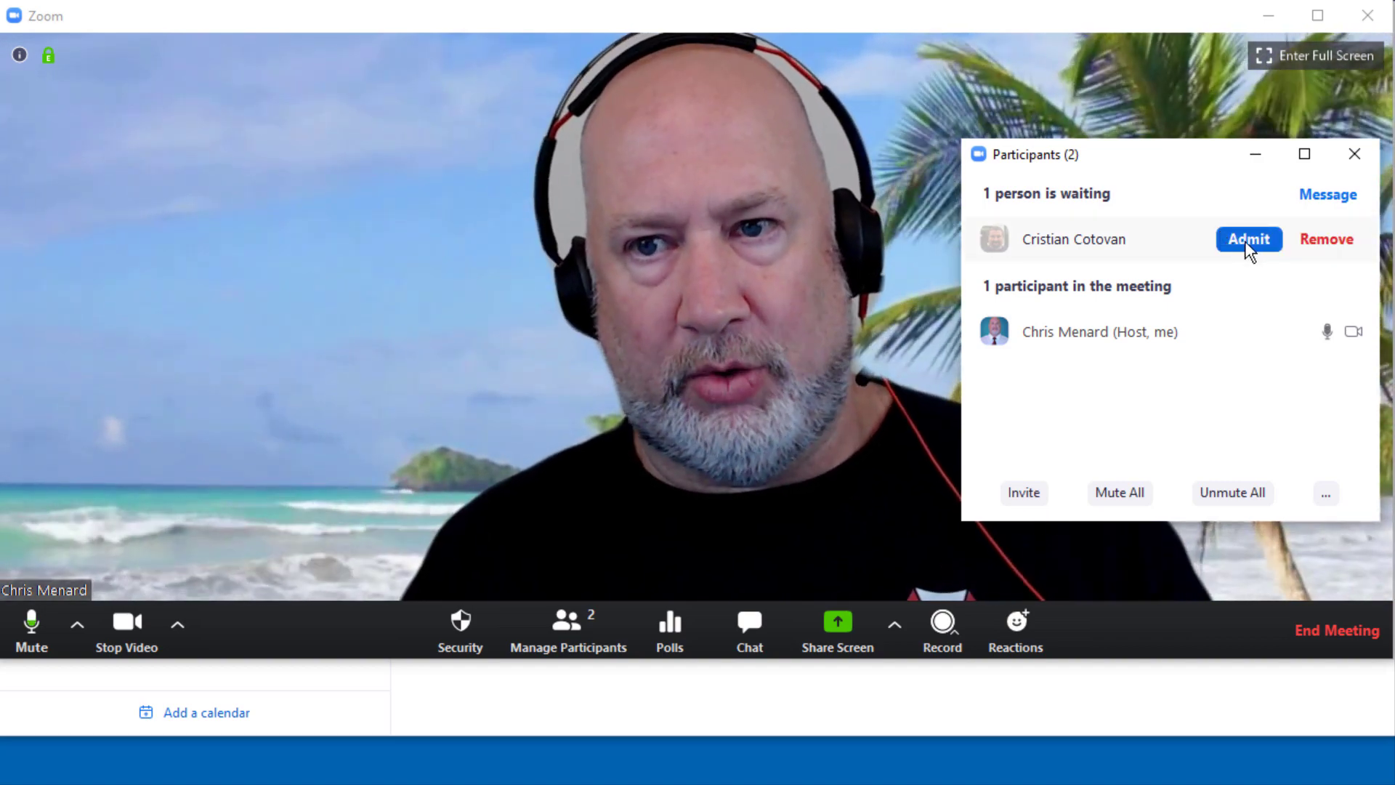
click(1248, 244)
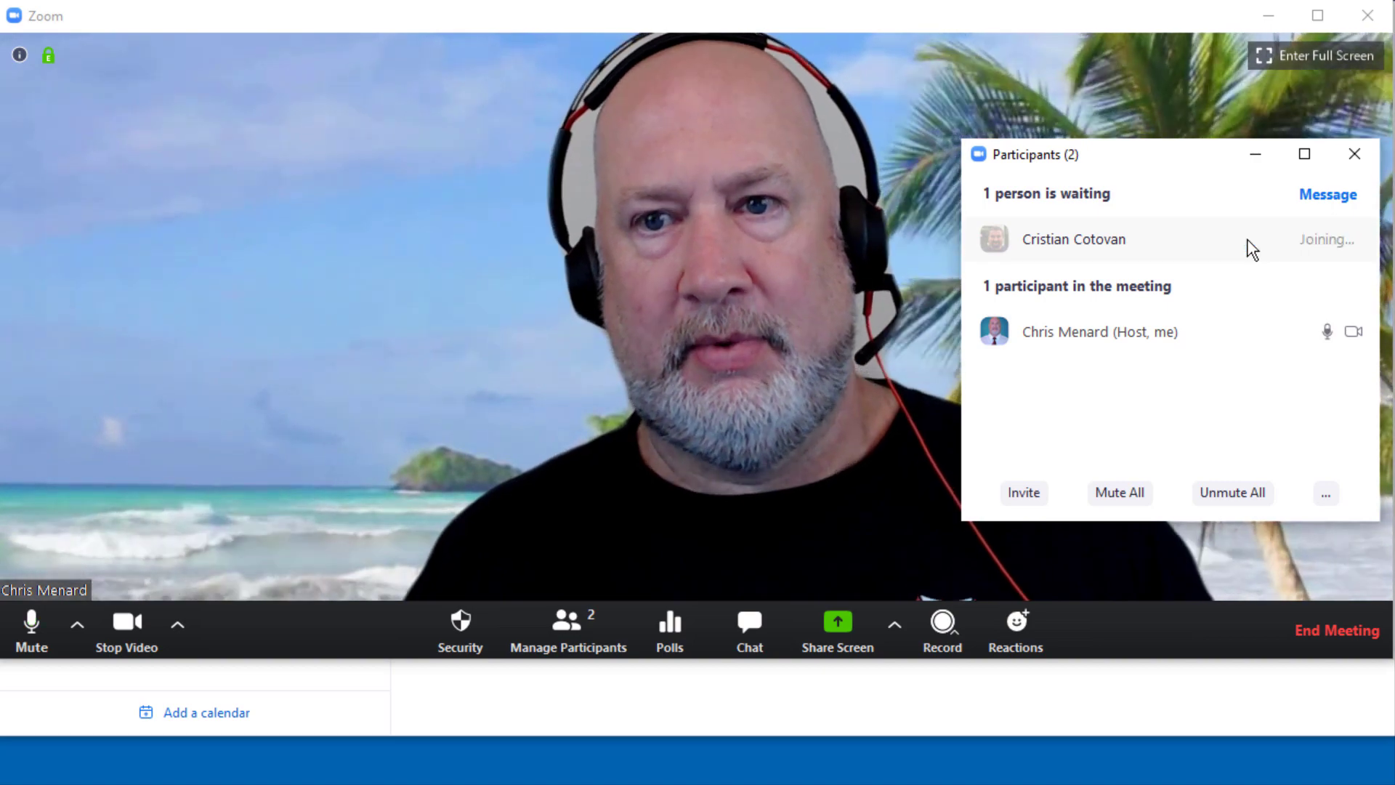
click(1262, 162)
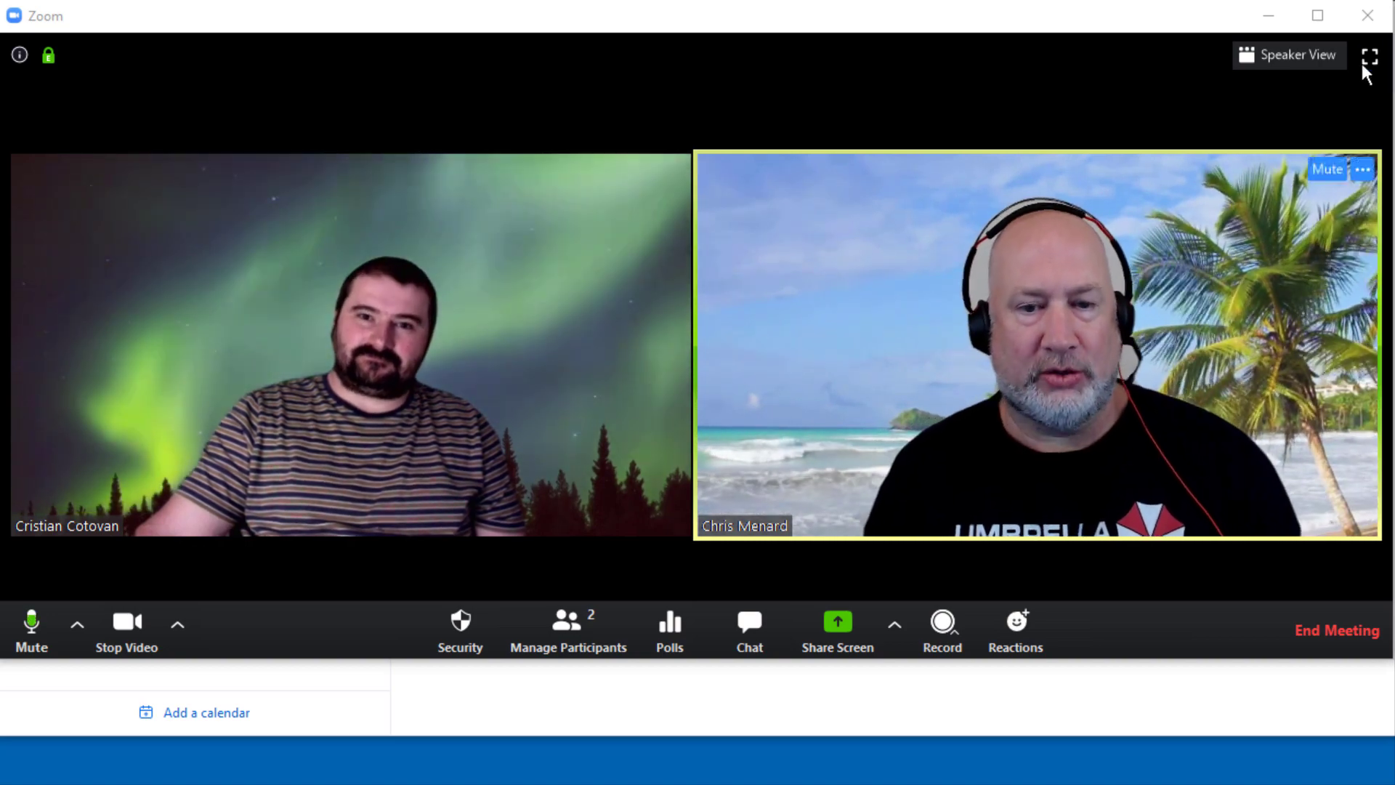
Make the admitted attendee the meeting host through the participants list and confirm the host change.
mouse_move(881, 459)
click(567, 623)
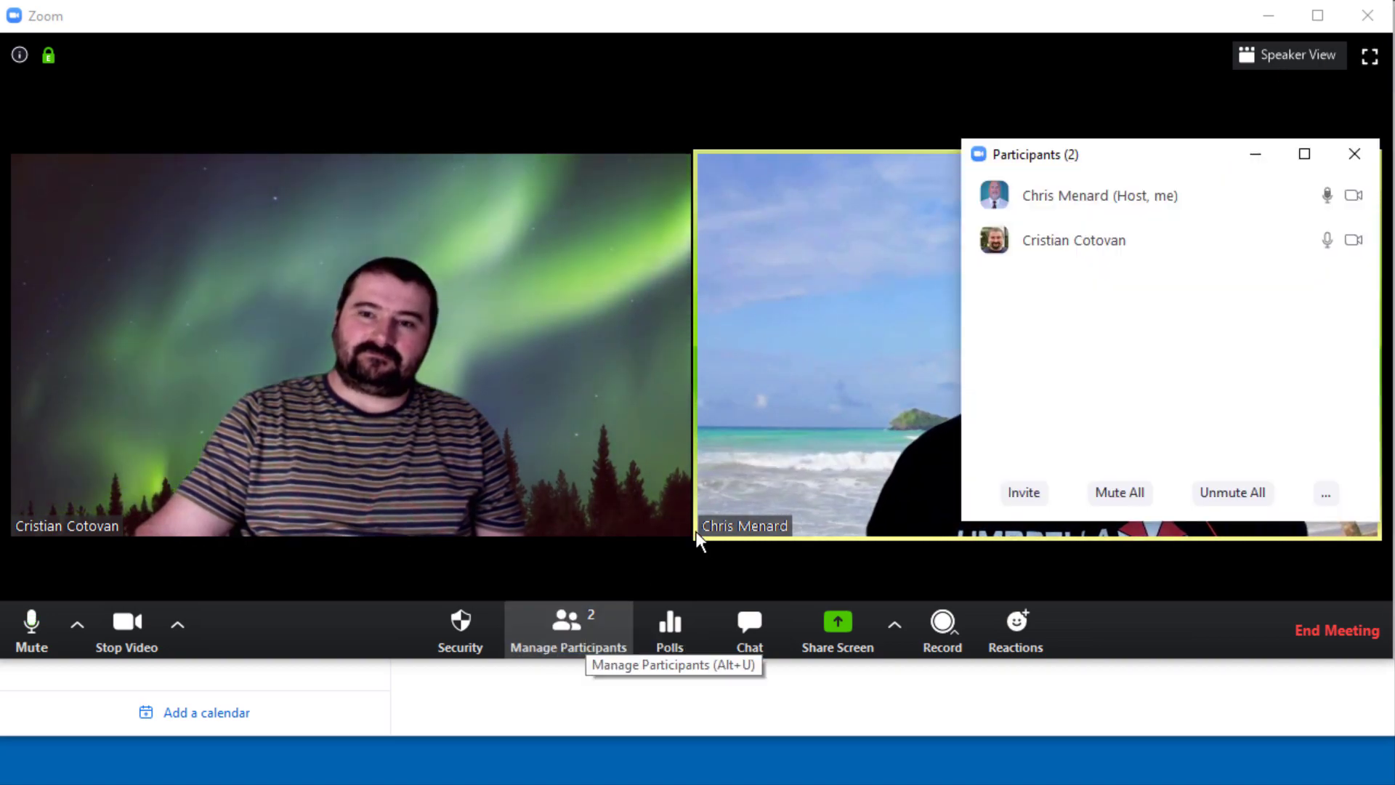
drag(1169, 156, 903, 110)
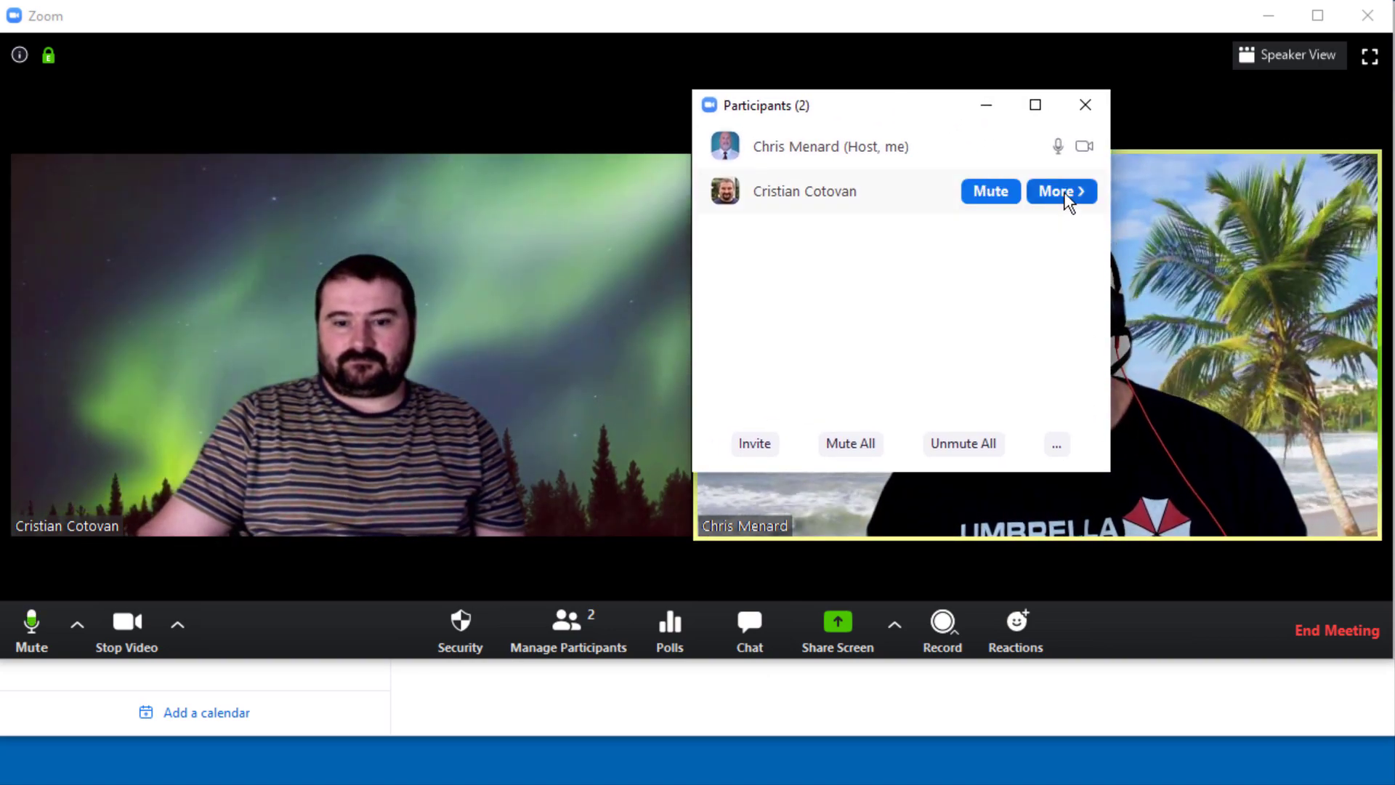
click(1065, 195)
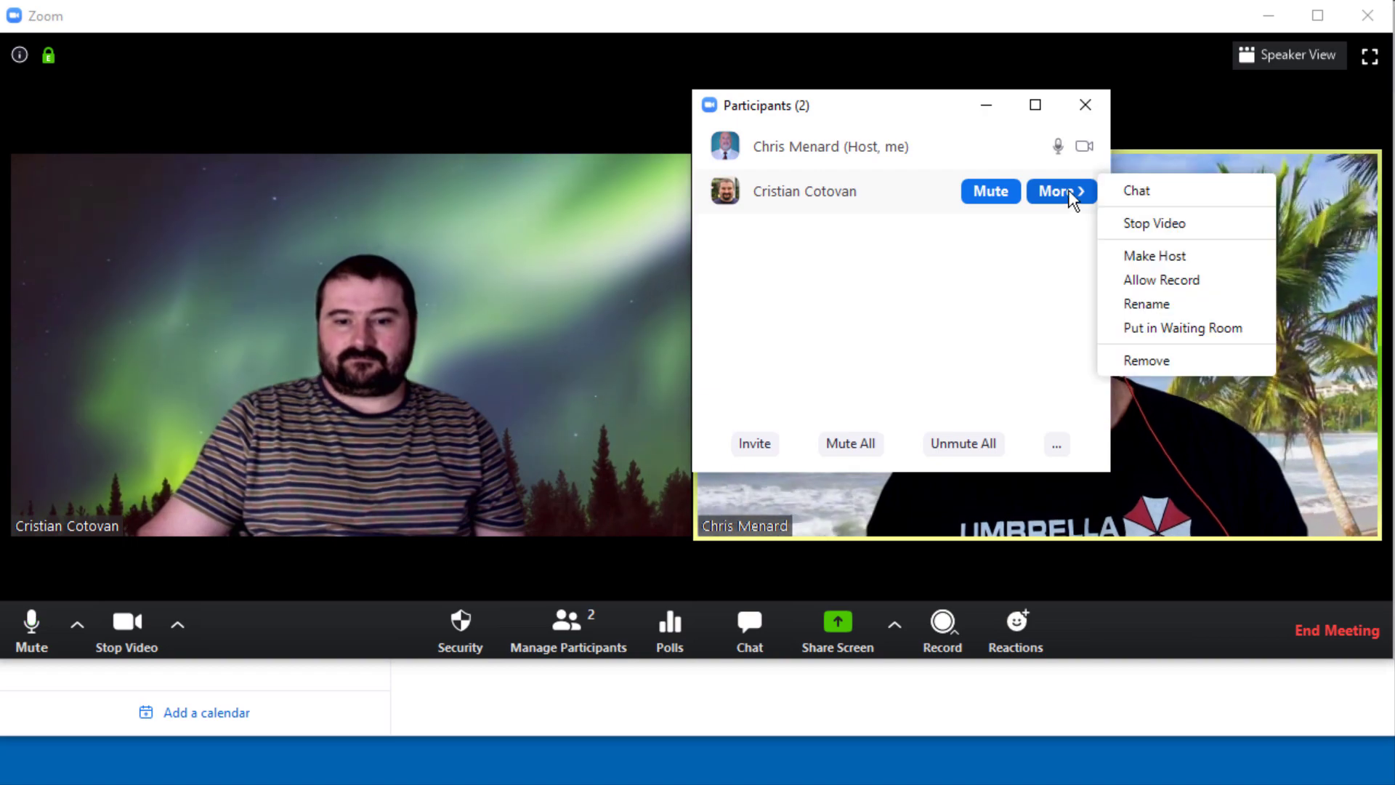
click(1155, 255)
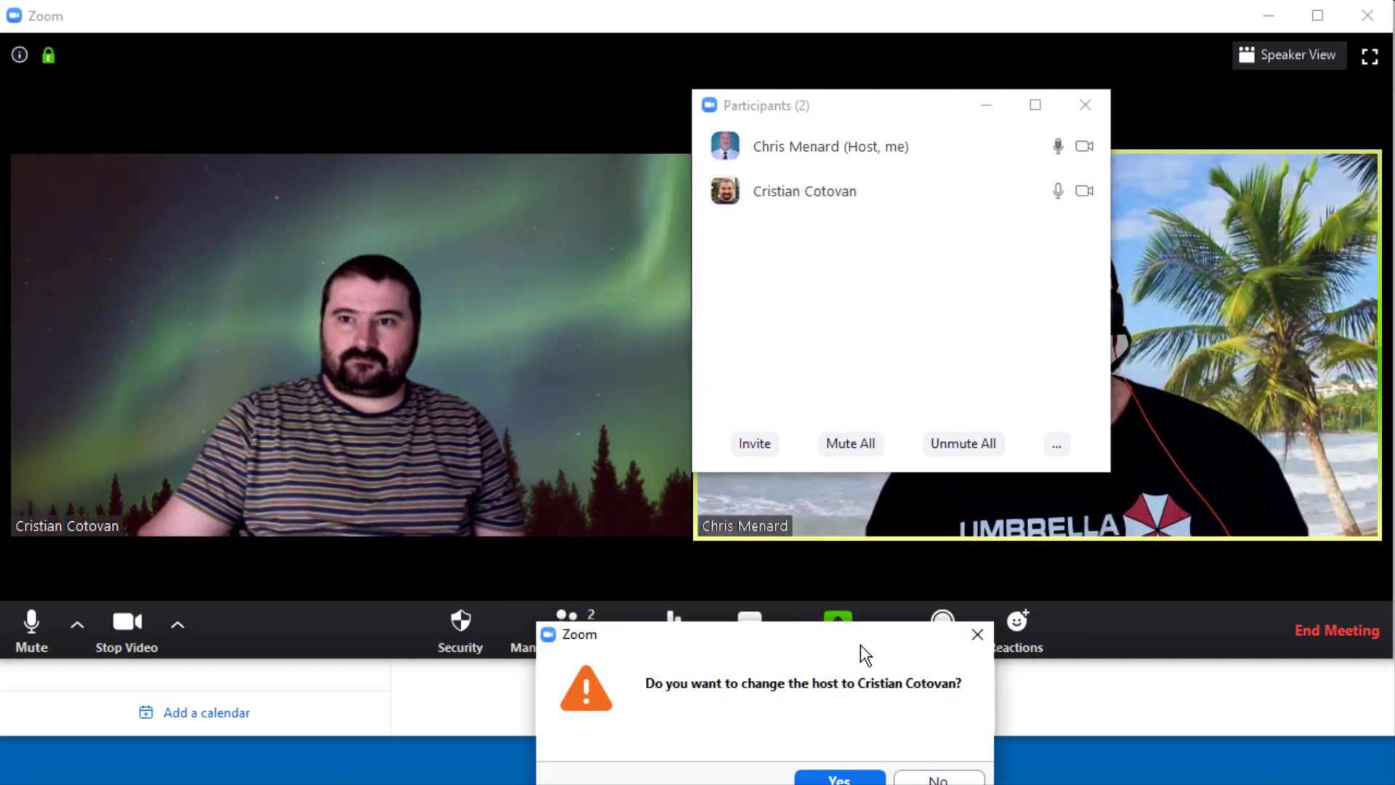
click(956, 557)
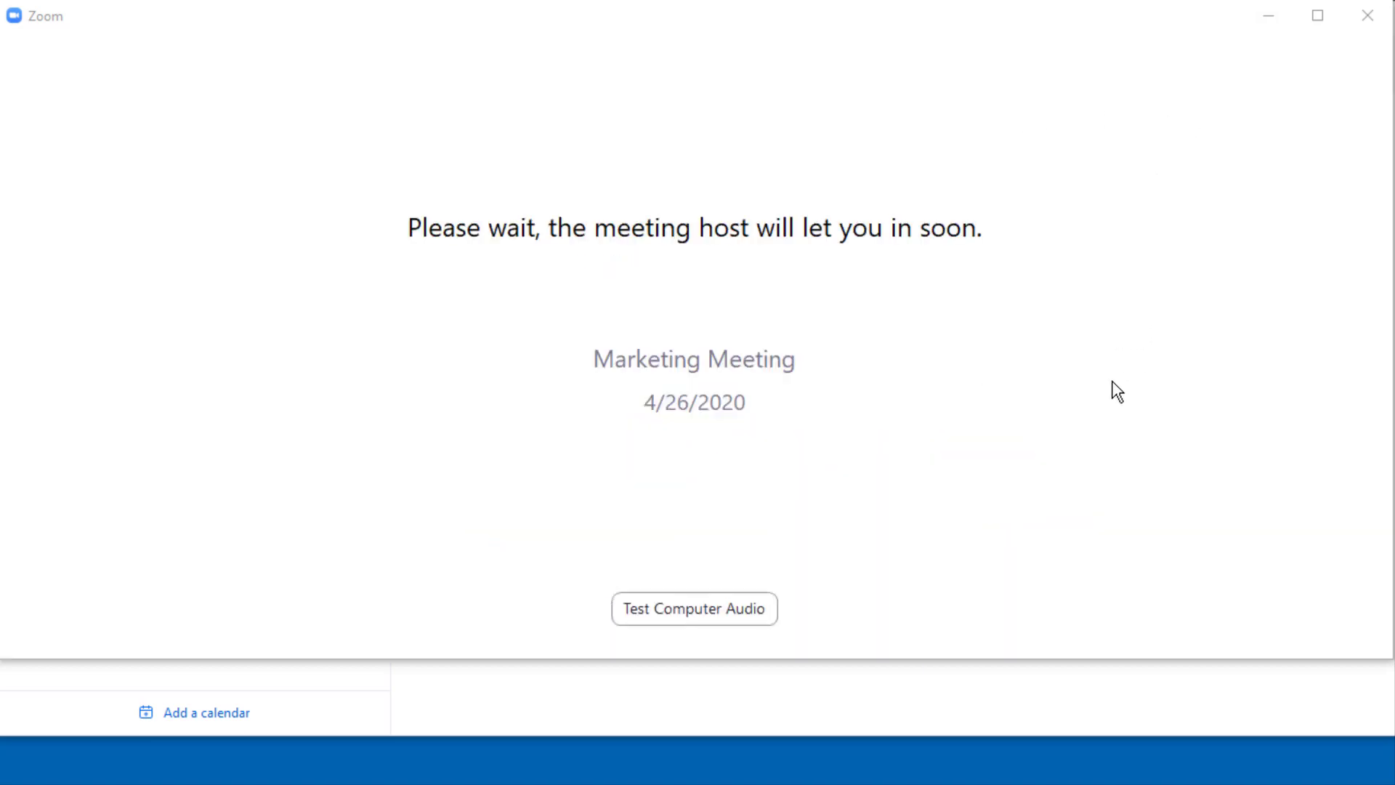
Examine the speaker and microphone test settings available from the waiting room, and close them.
click(726, 611)
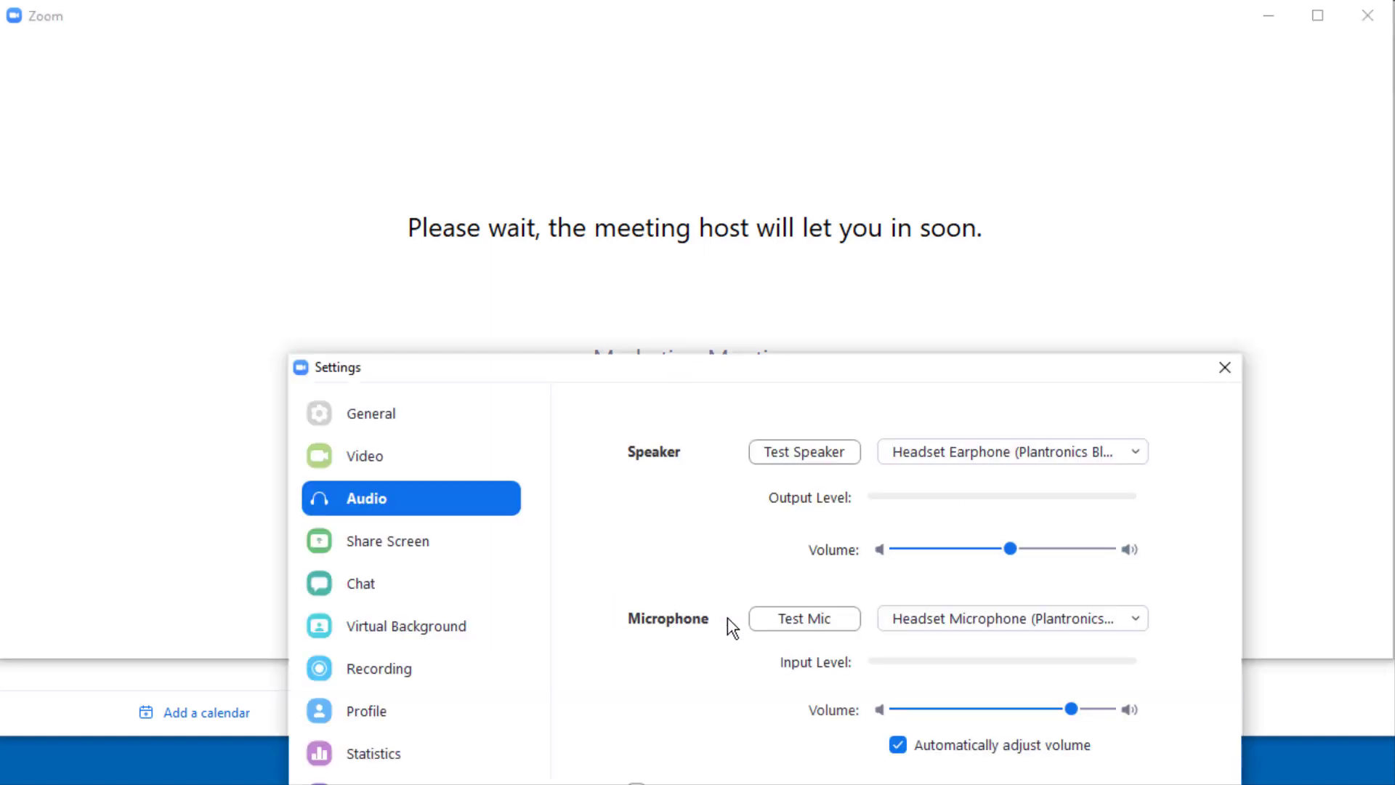
drag(728, 373, 621, 64)
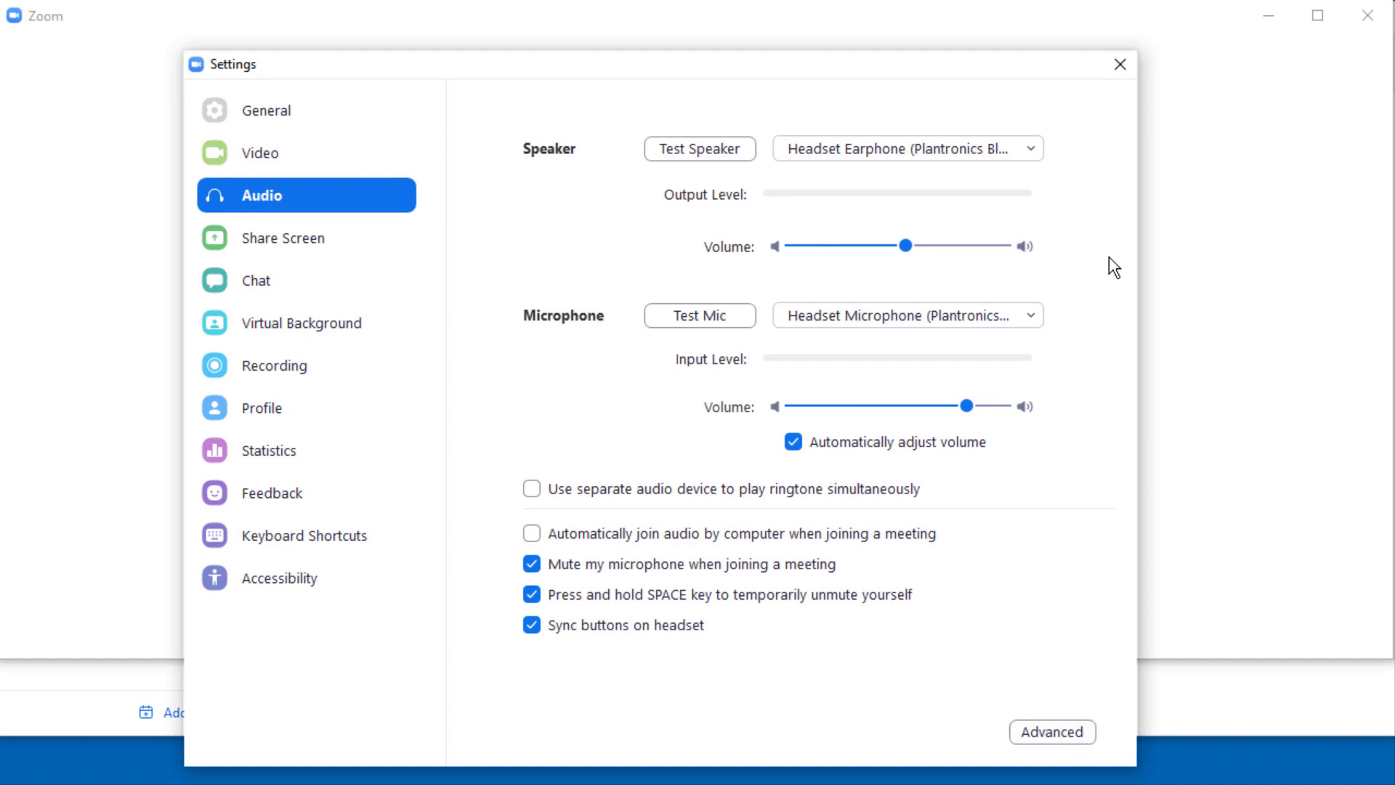
click(1120, 65)
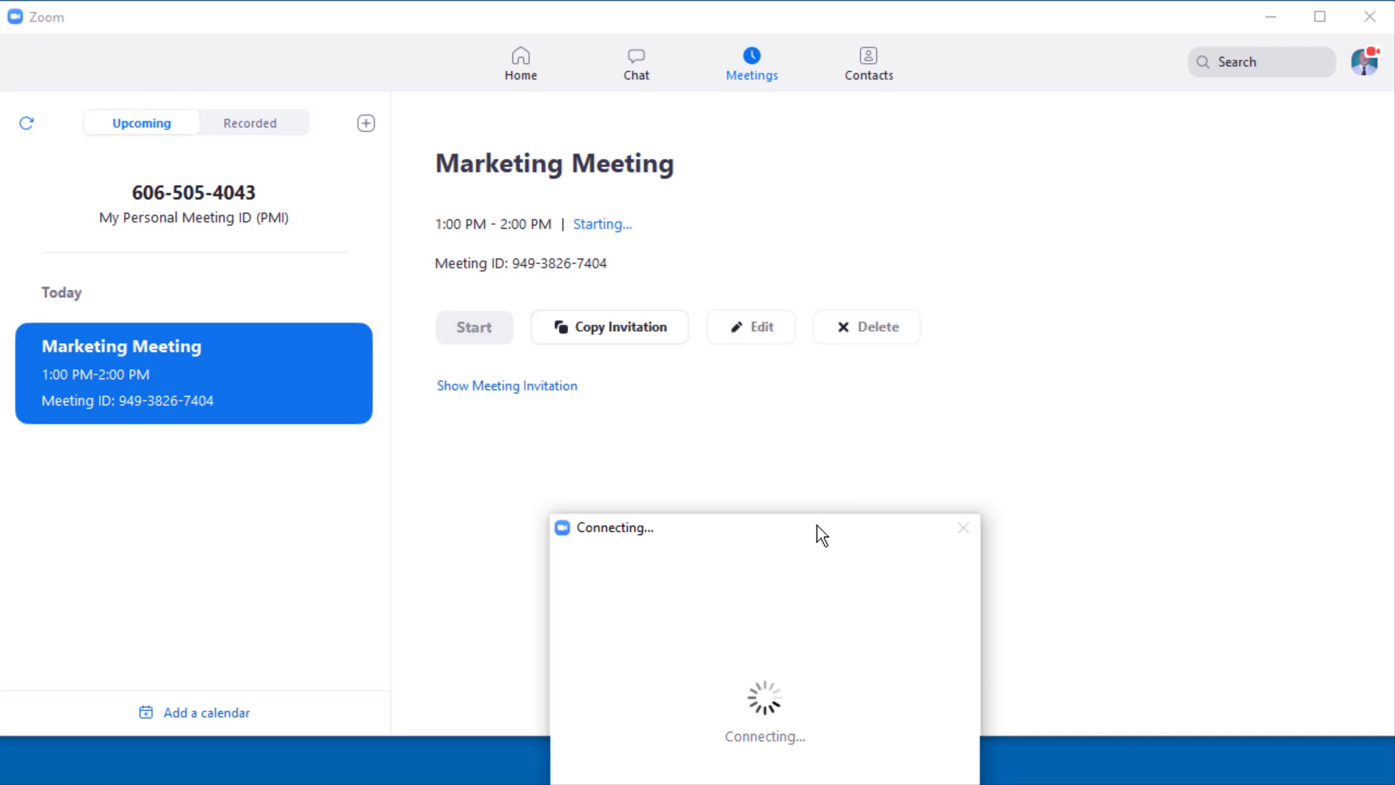
drag(817, 523, 1050, 117)
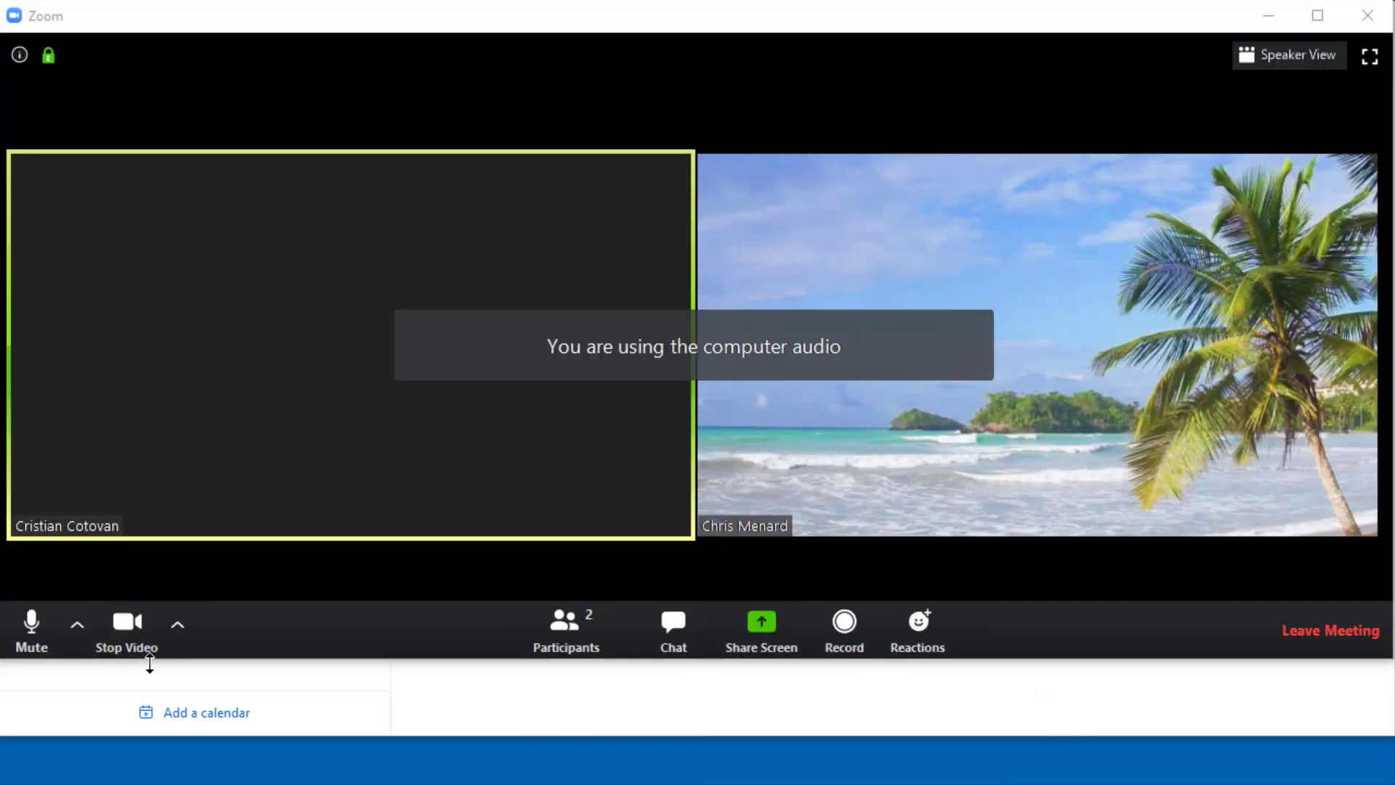